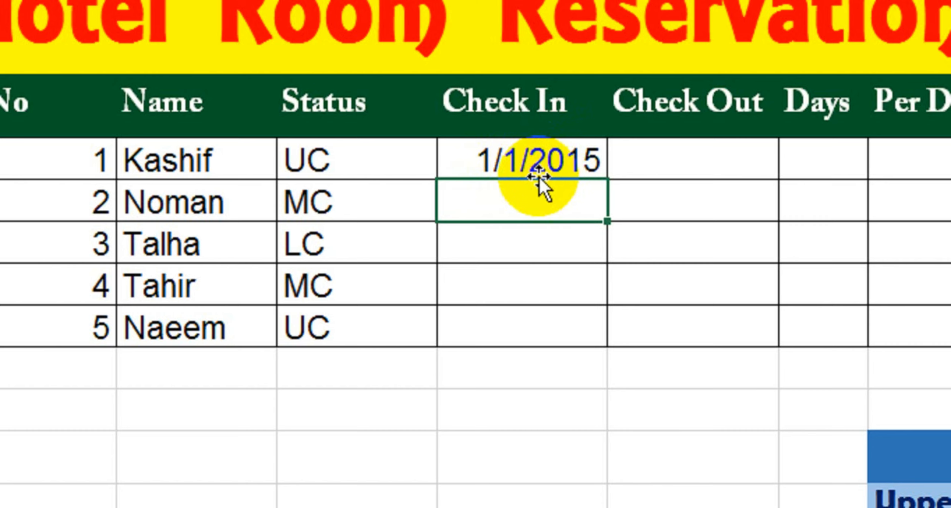
Step: Format the Check In and Check Out cells of the guest rows as dates in the 14-Mar-12 style
left_click(561, 154)
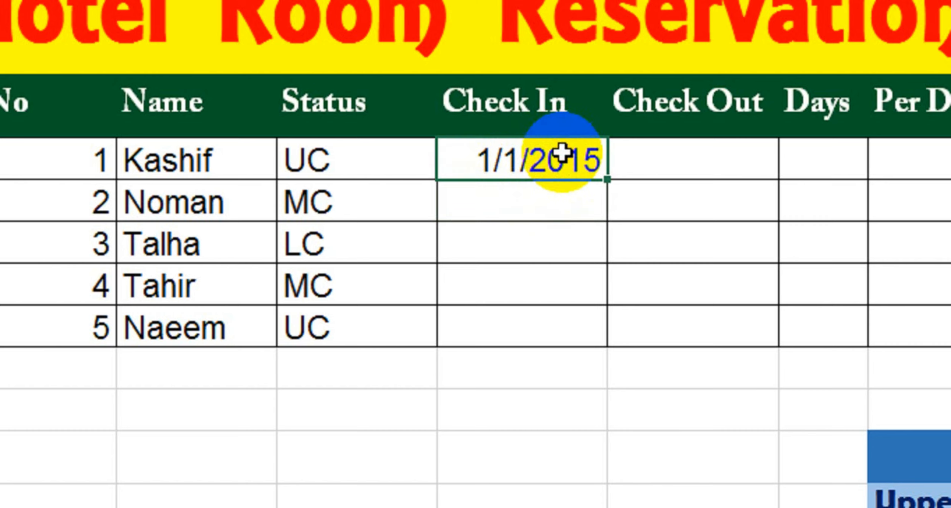
key("shift+Right")
key("shift+Down")
key("shift+Down")
key("shift+Down")
key("shift+Down")
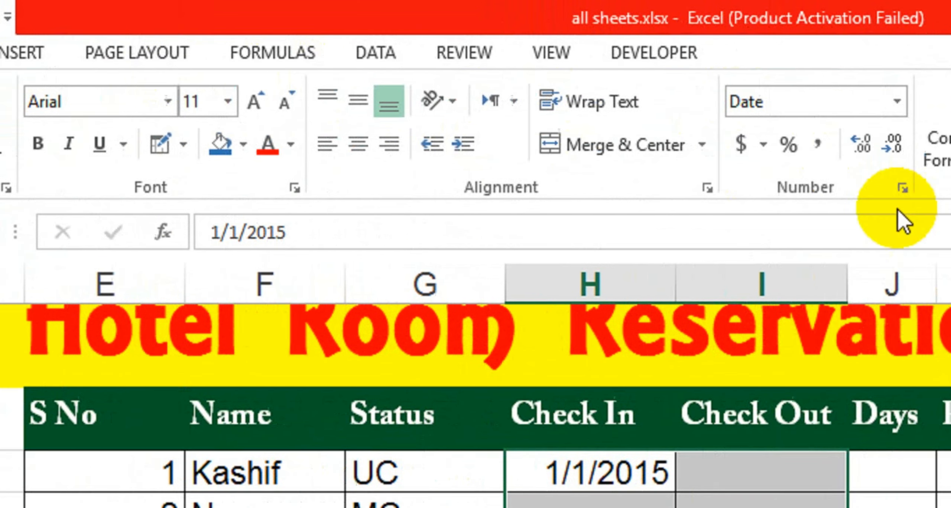
left_click(758, 188)
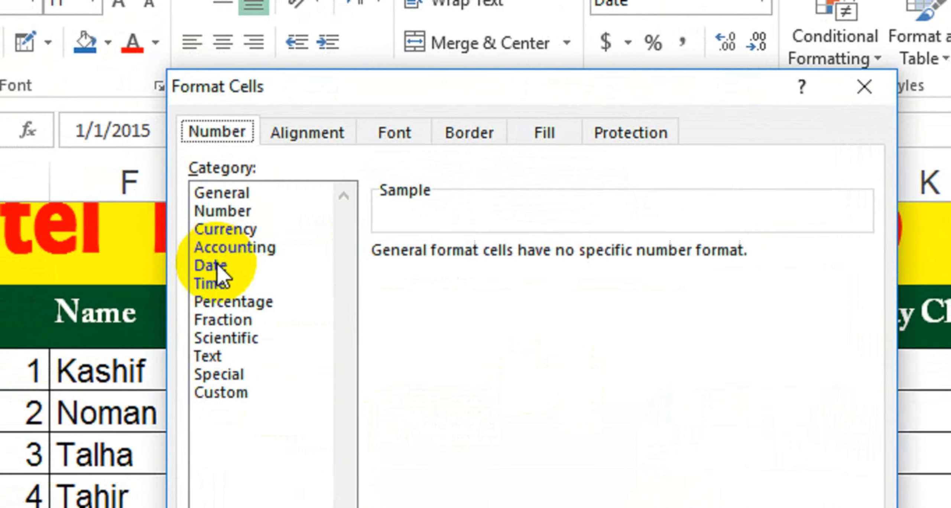
left_click(162, 273)
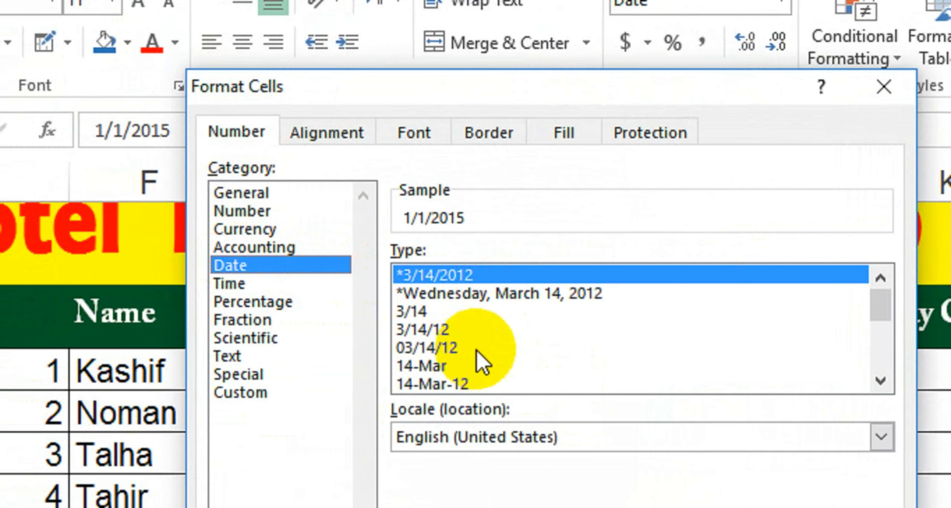
left_click(467, 382)
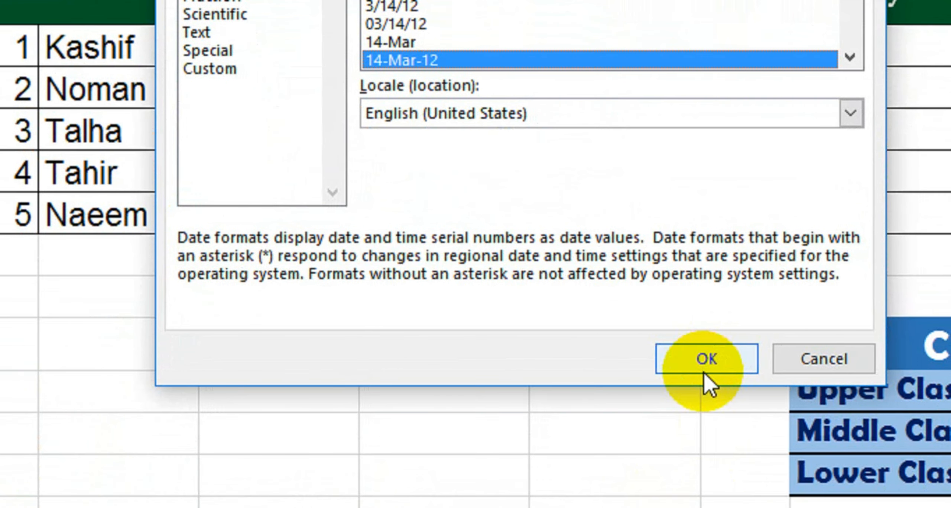
left_click(723, 388)
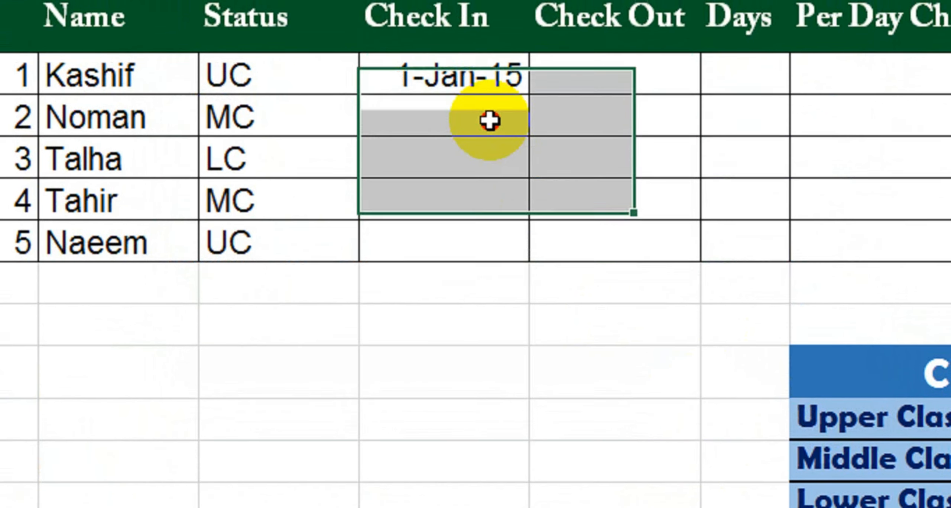
Step: Enter 9-Jan-2015 as the Check Out date for guest number 1
left_click(443, 70)
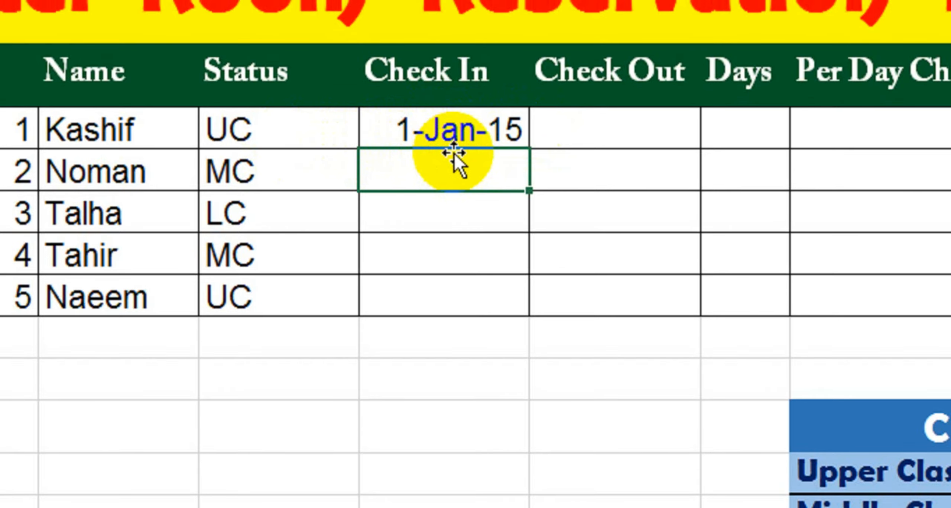
left_click(567, 129)
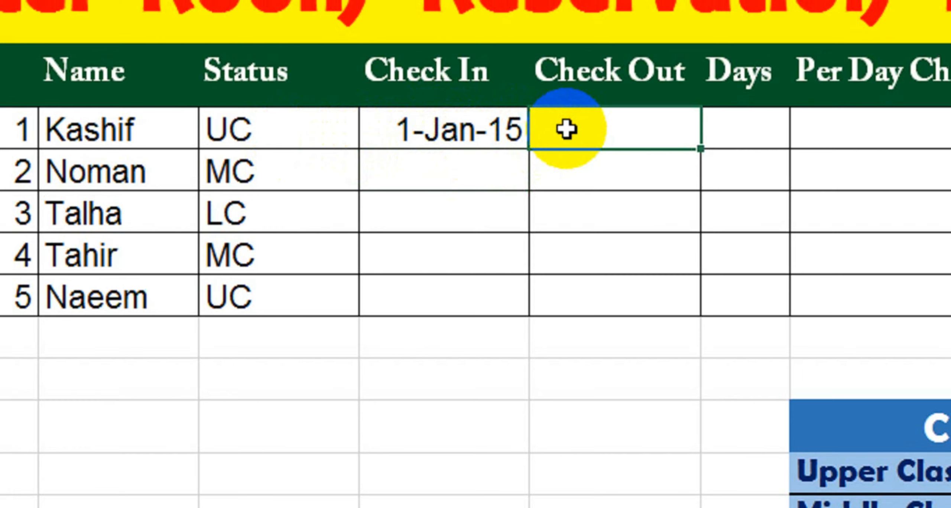
type("9-J")
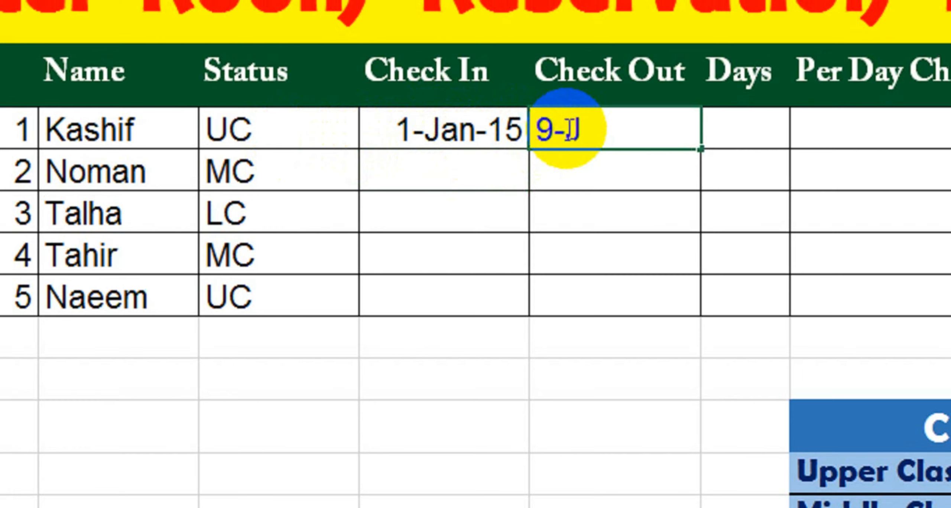
type("an-2015")
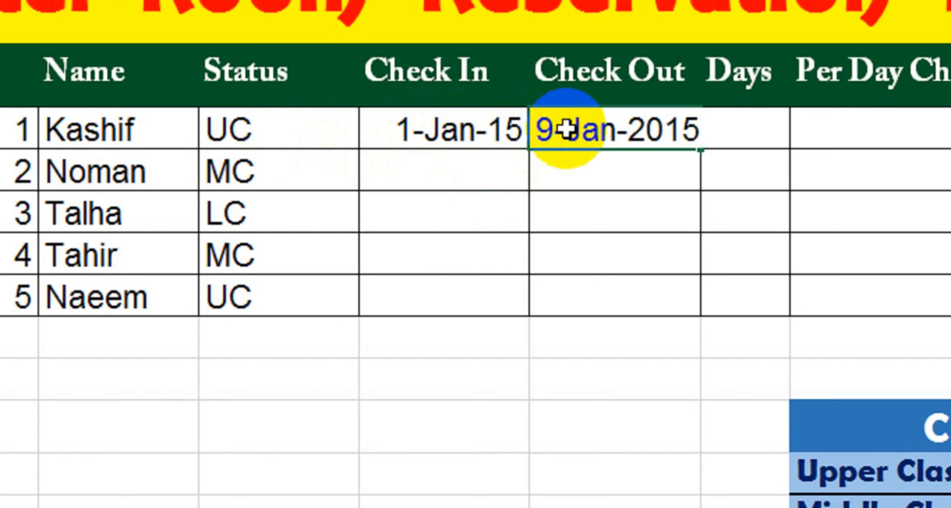
key("Return")
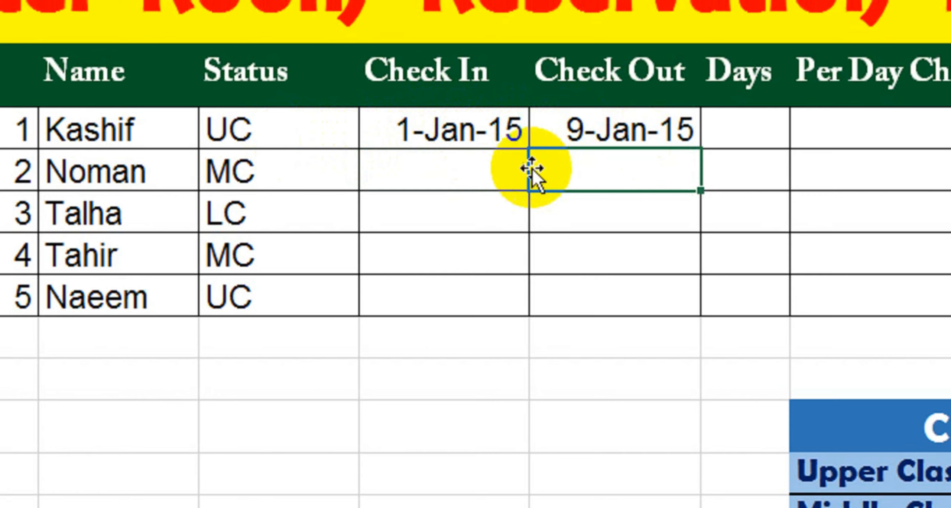
Step: Enter the Check In dates 2-Jan-2015 for guest number 2 and 1-Jan-2015 for guest number 3
left_click(496, 160)
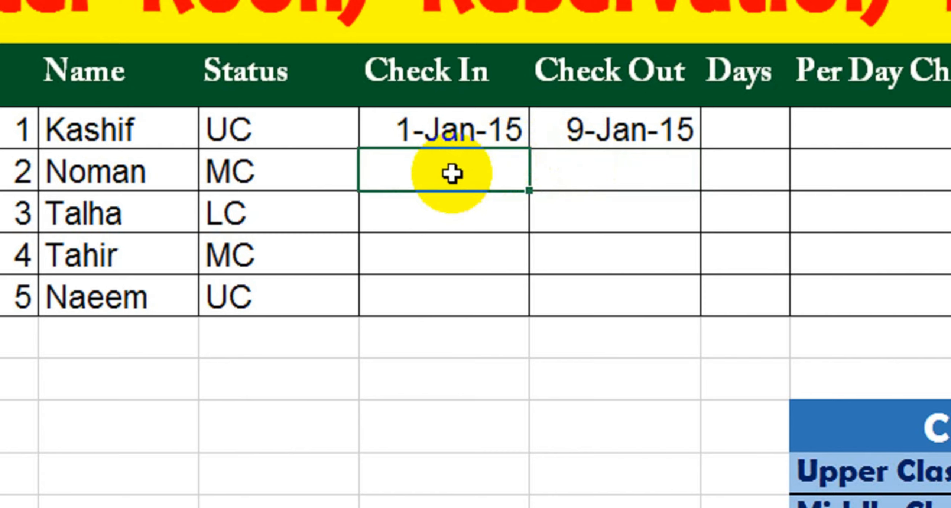
type("2")
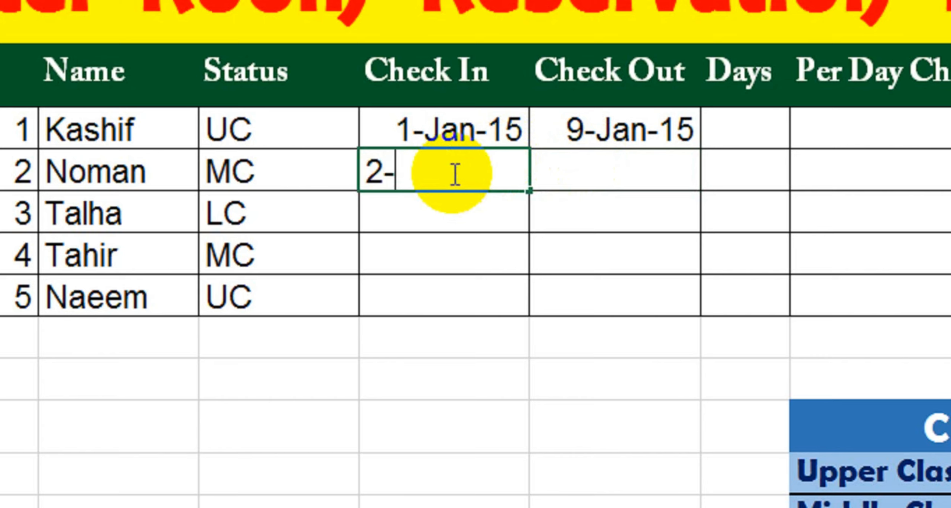
type("-Jan")
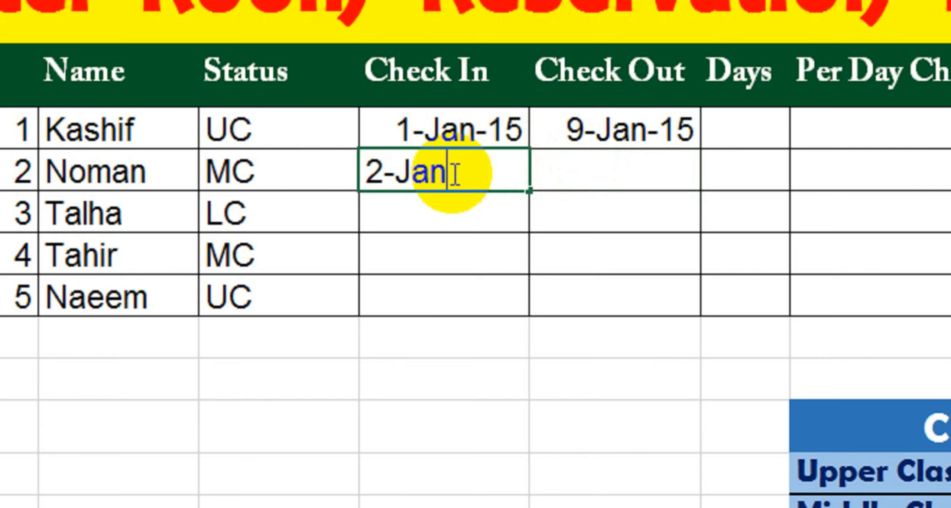
type("-2015")
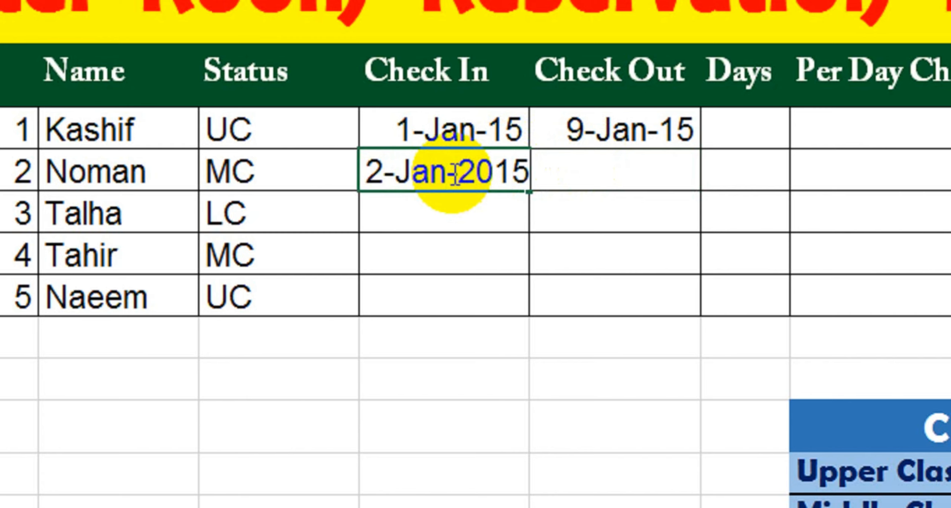
key("Return")
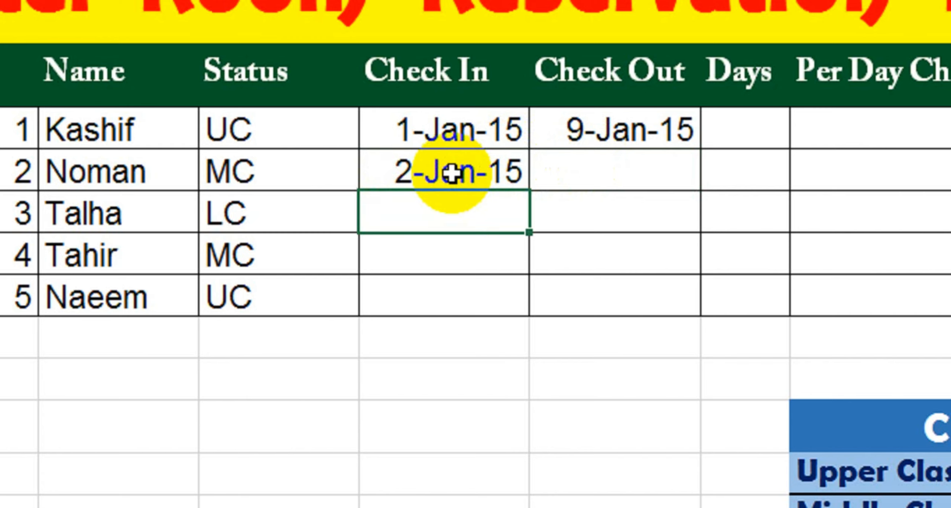
type("3")
key("BackSpace")
type("1-Jan-2015")
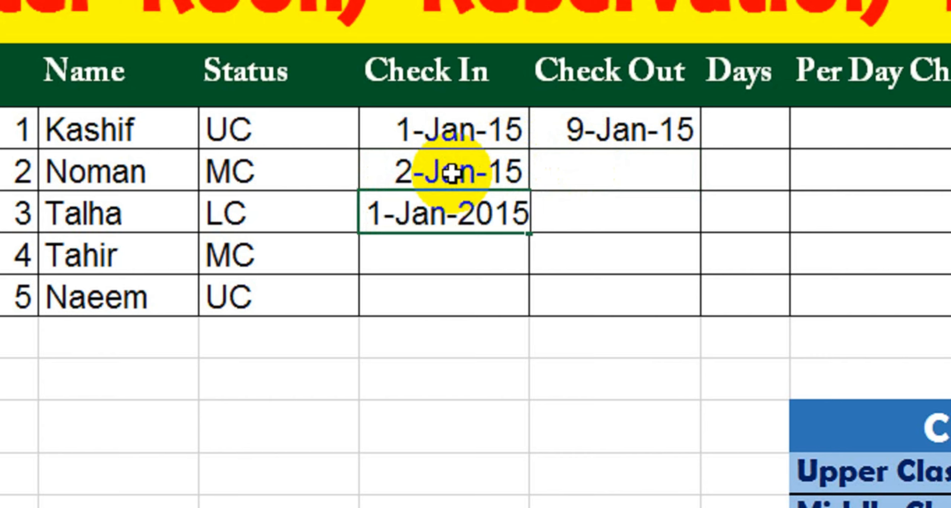
key("Return")
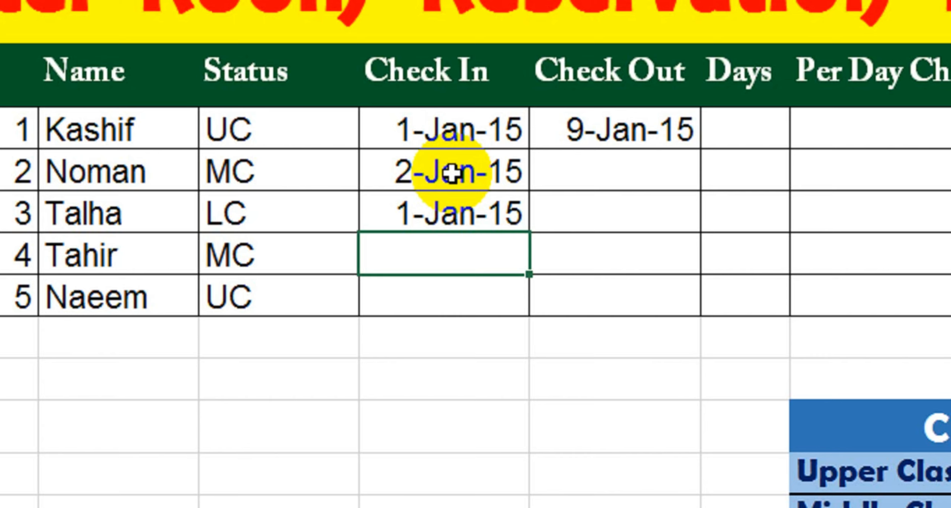
Step: Enter 5-Jan-2105 as the Check In date for guest number 4
type("5-Jan")
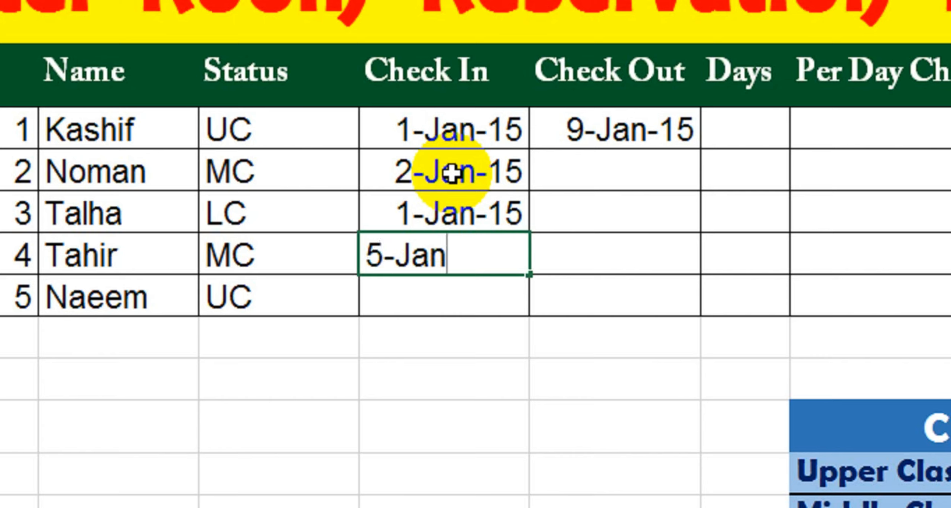
type("-210")
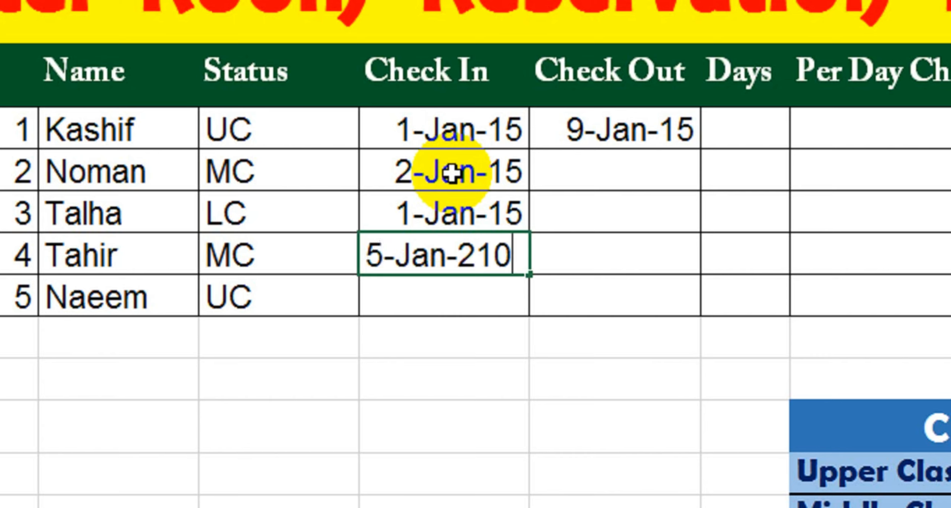
type("5")
key("Return")
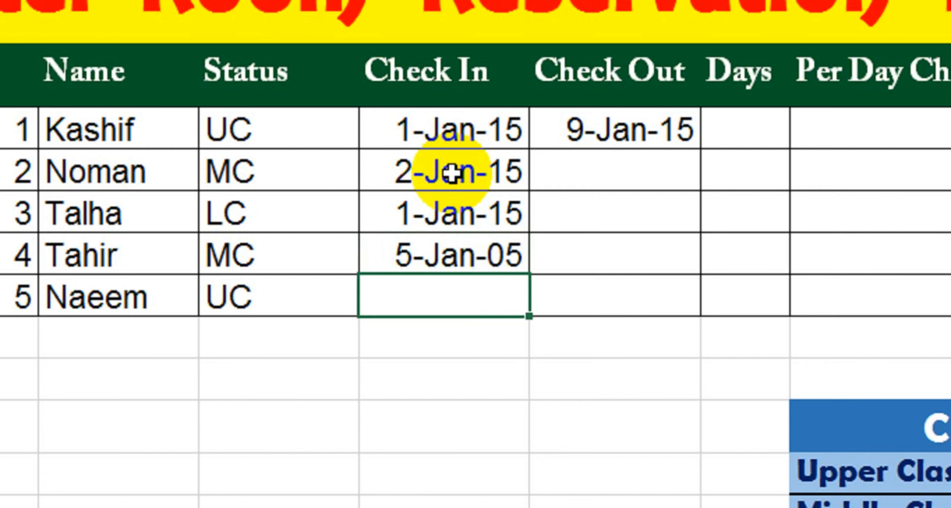
Step: Correct the year of guest number 4's Check In date to 2015
key("Up")
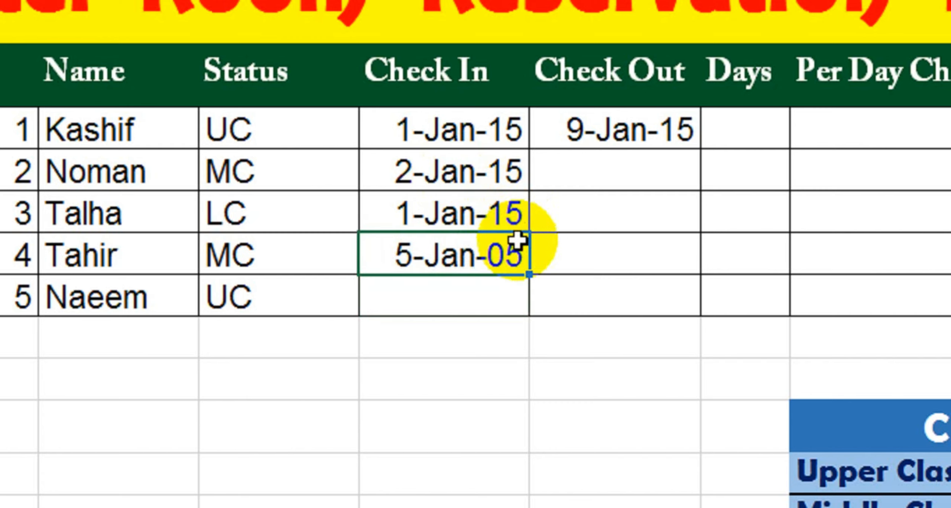
double_click(512, 251)
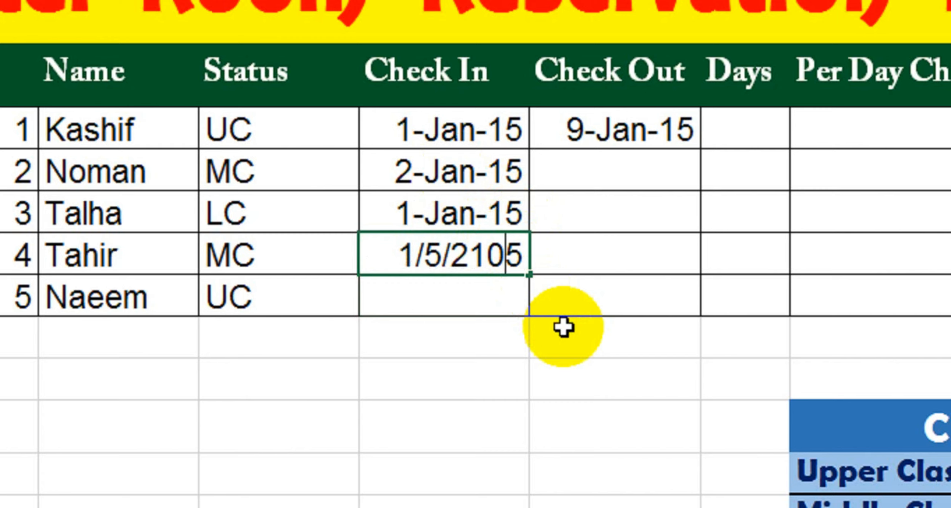
key("BackSpace")
key("BackSpace")
key("BackSpace")
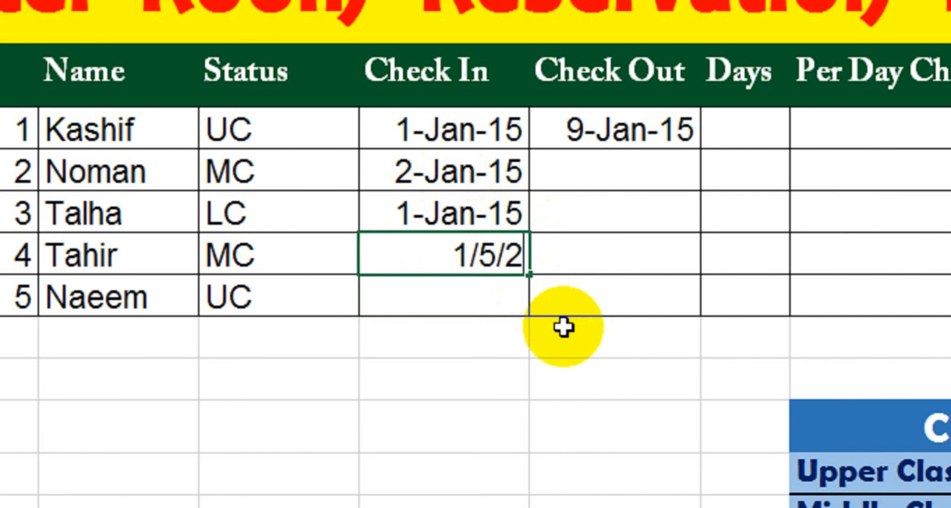
type("015")
key("Return")
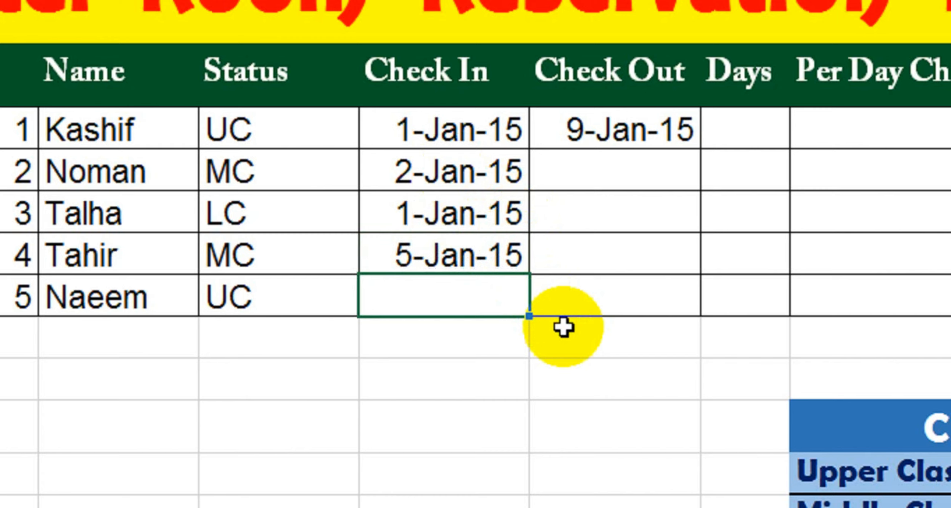
Step: Enter 11-Jan-2015 as the Check In date for guest number 5
type("11-Ja")
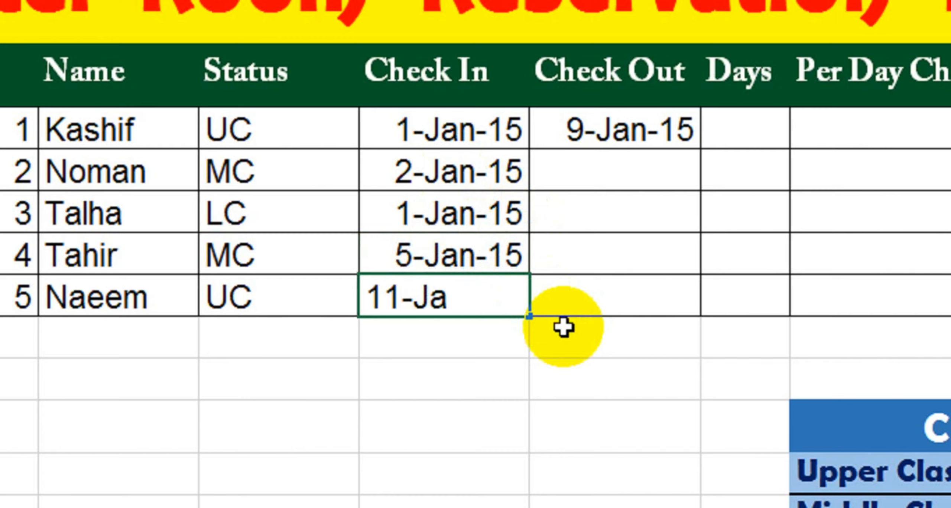
type("n-2015")
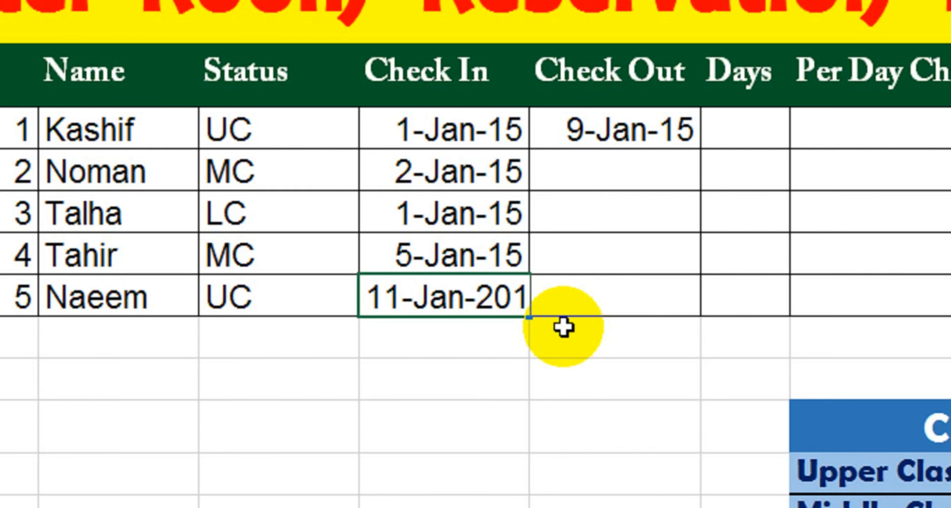
key("Tab")
Step: Enter 20-Jan-2105 as the Check Out date for guest number 2
key("Up")
key("Up")
key("Up")
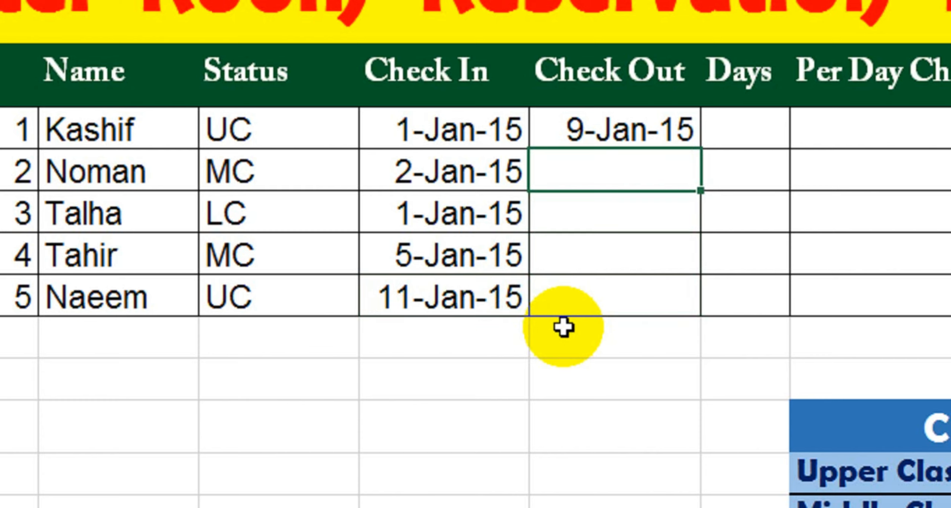
key("Left")
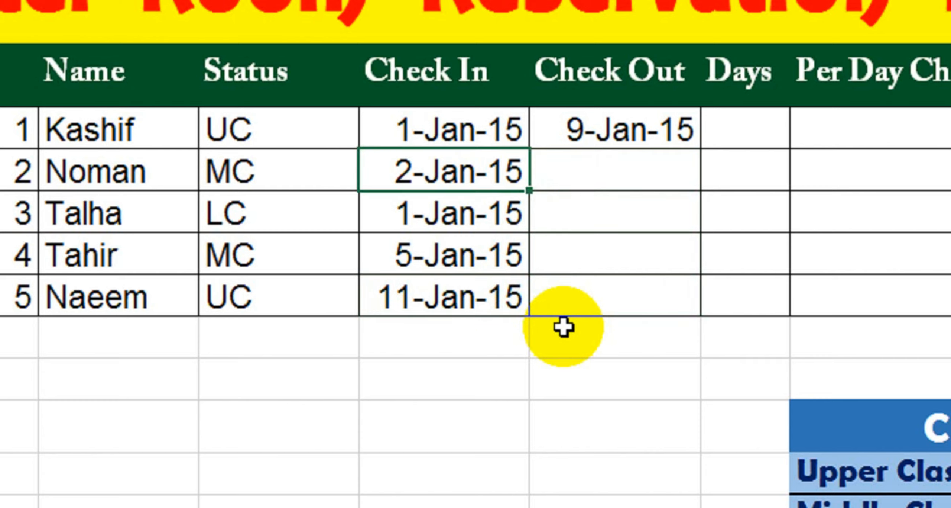
key("Right")
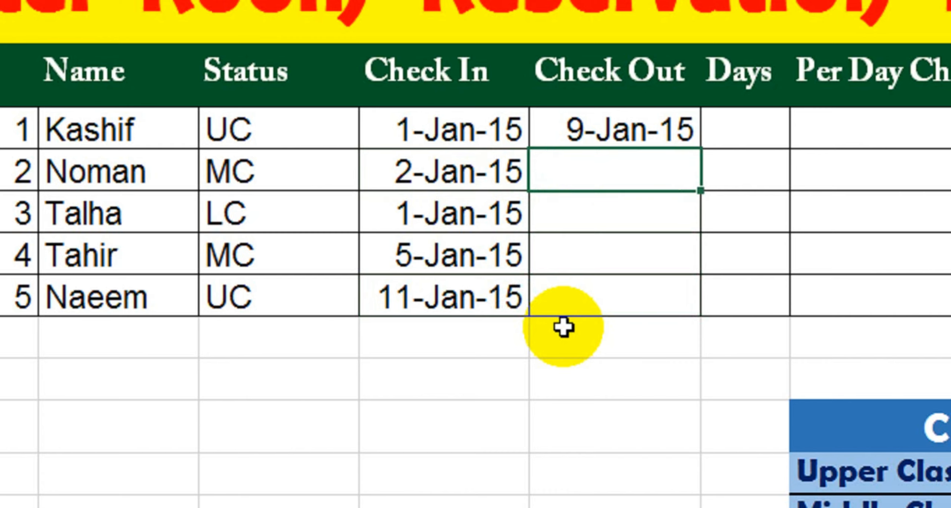
type("20")
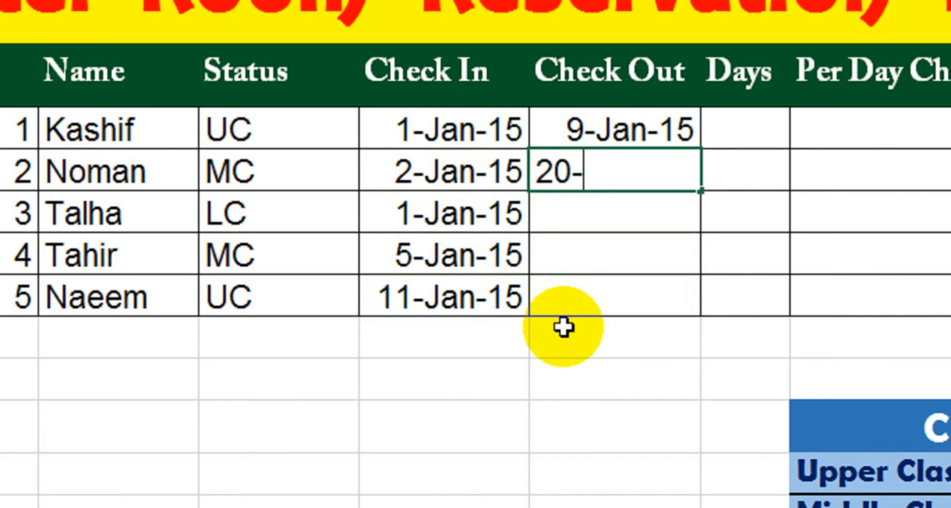
type("-Jan")
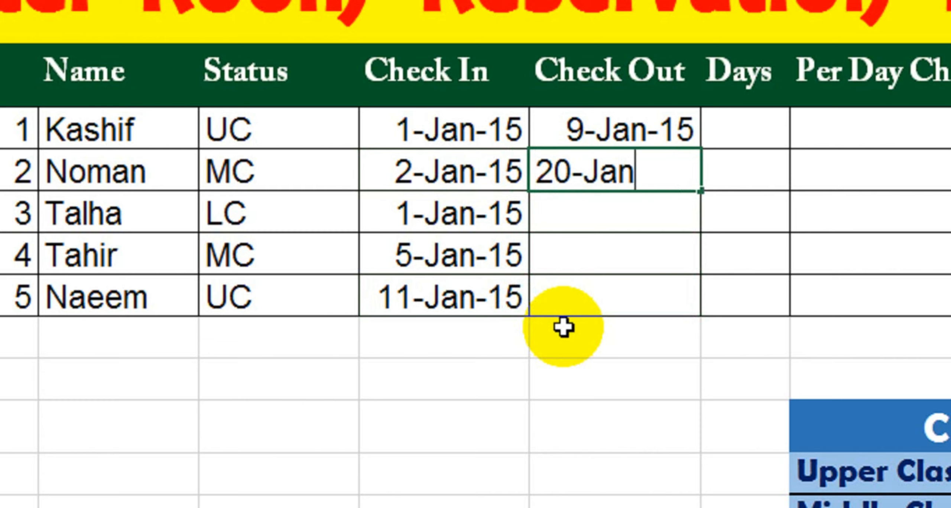
type("-2105")
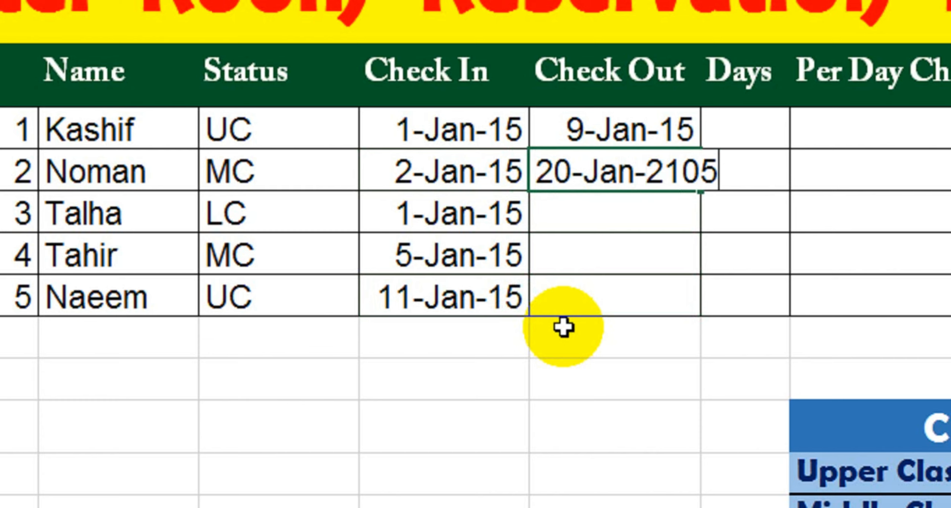
key("Return")
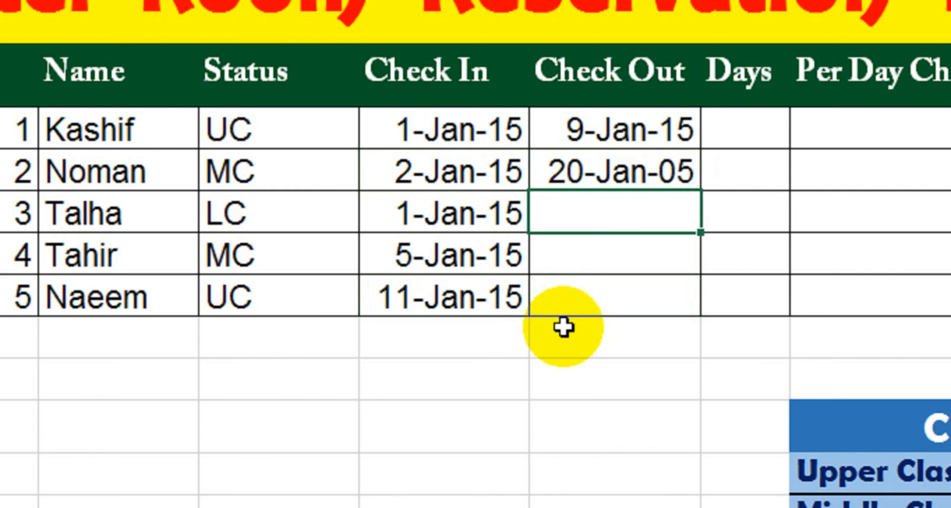
Step: Enter 5-Jan-2015 as the Check Out date for guest number 3
type("5-Jan")
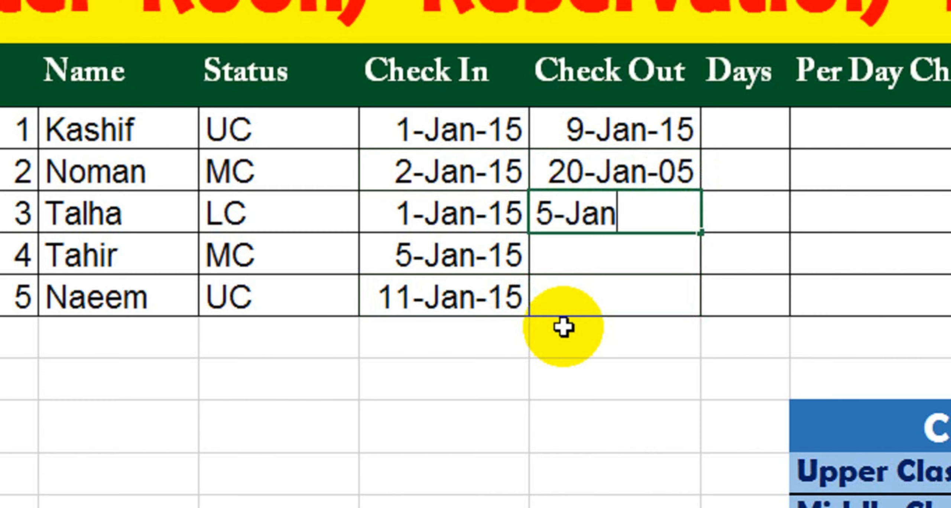
type("-201")
key("BackSpace")
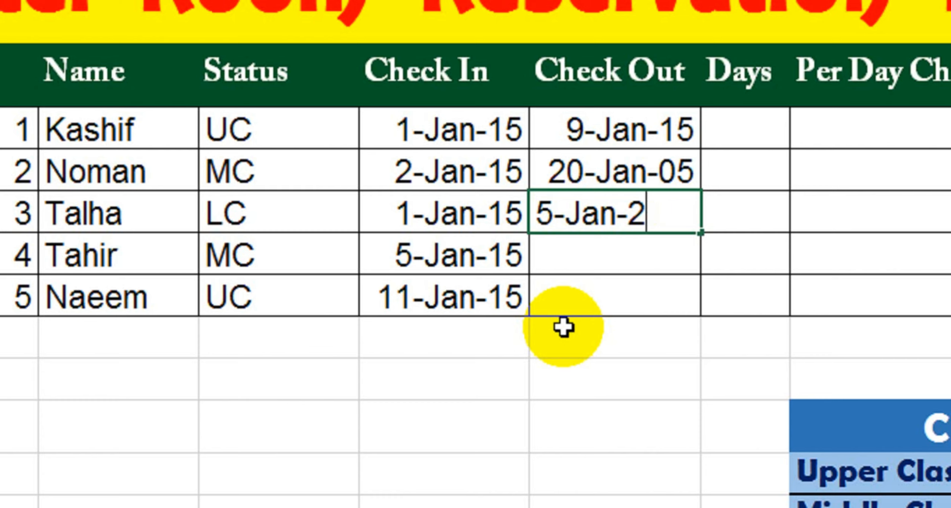
type("015")
key("Return")
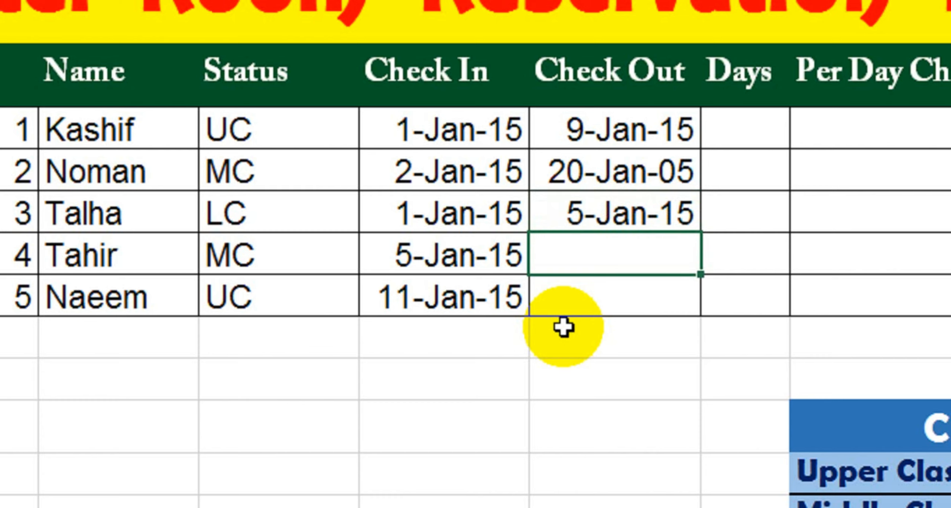
Step: Enter 22-Jan-2015 as the Check Out date for guest number 4
type("22")
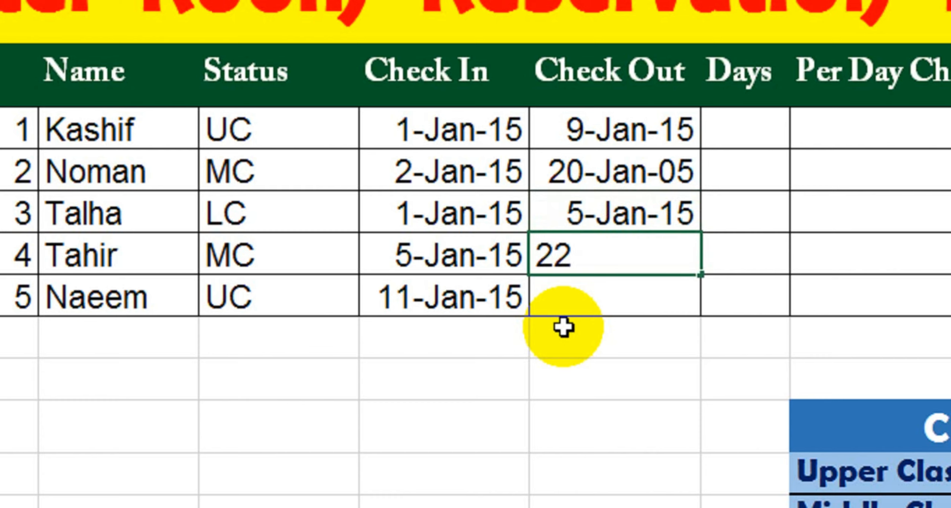
type("-Jan-")
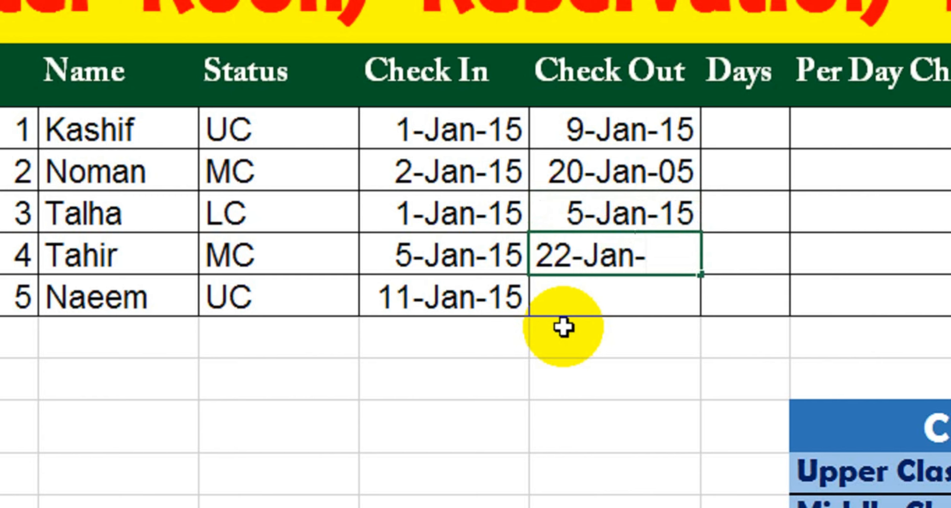
type("2015")
key("Return")
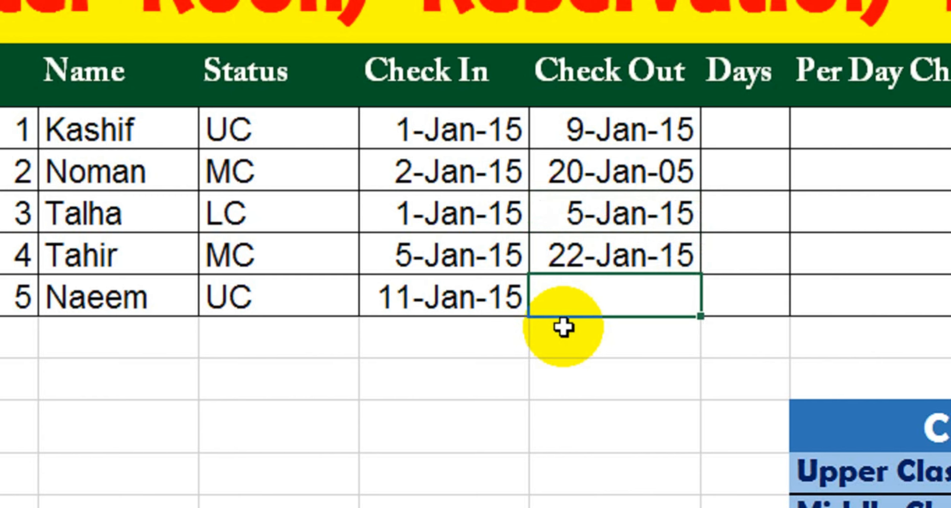
Step: Enter 19-Jan-2015 as the Check Out date for guest number 5
type("19-")
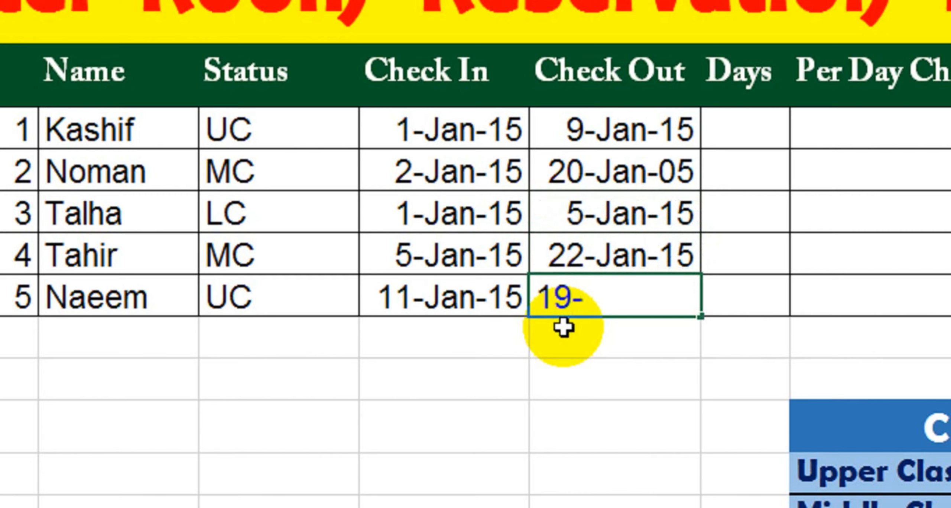
type("jan*20")
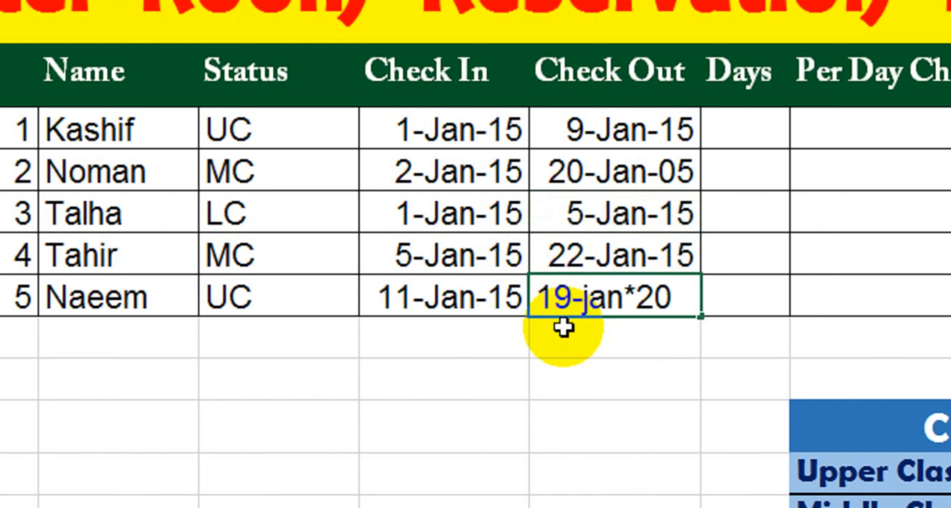
type("15")
key("BackSpace")
key("BackSpace")
key("BackSpace")
key("BackSpace")
key("BackSpace")
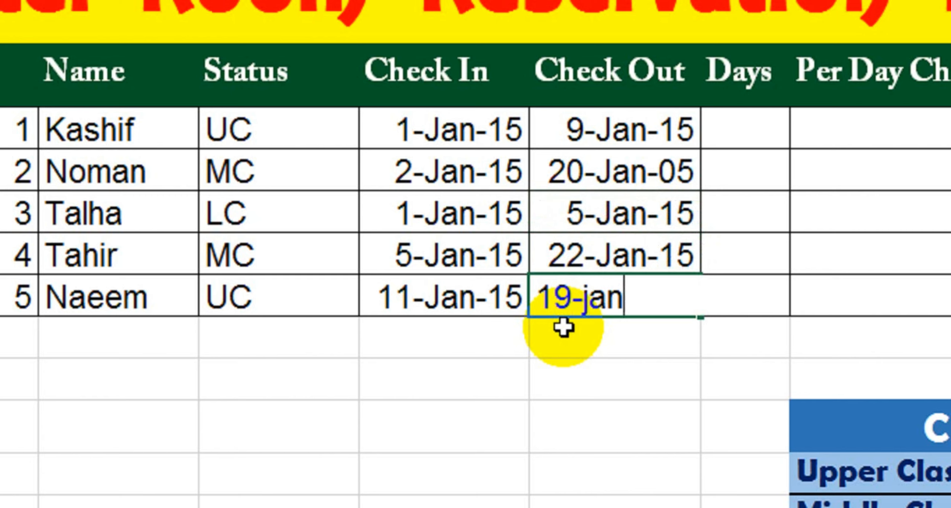
type("-21")
key("BackSpace")
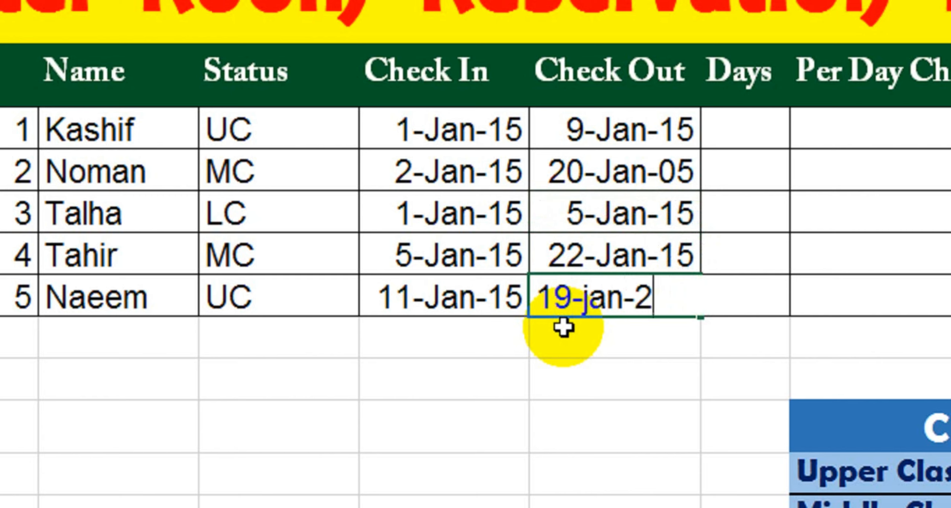
type("015")
key("ctrl+Return")
left_click(564, 327)
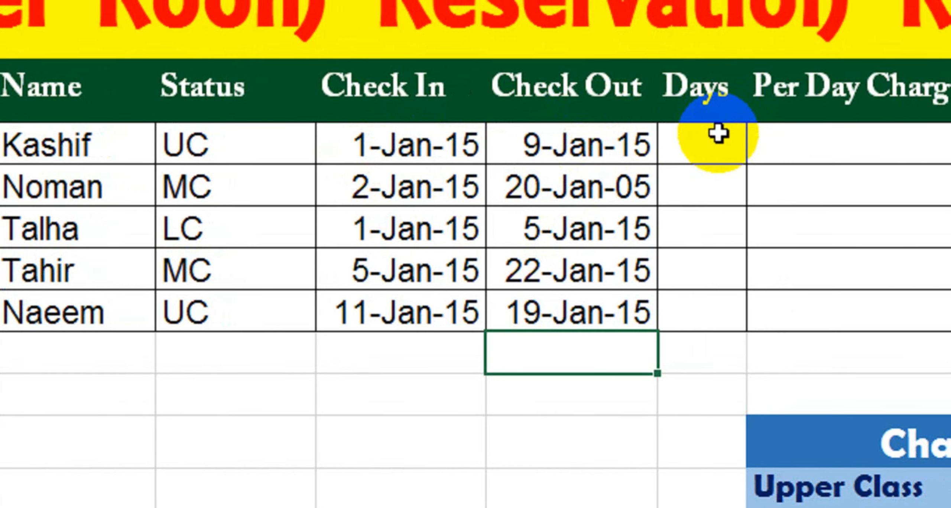
Step: Calculate guest number 1's Days with the formula =DAYS360(H5,I5), using the Check In and Check Out dates
left_click(761, 119)
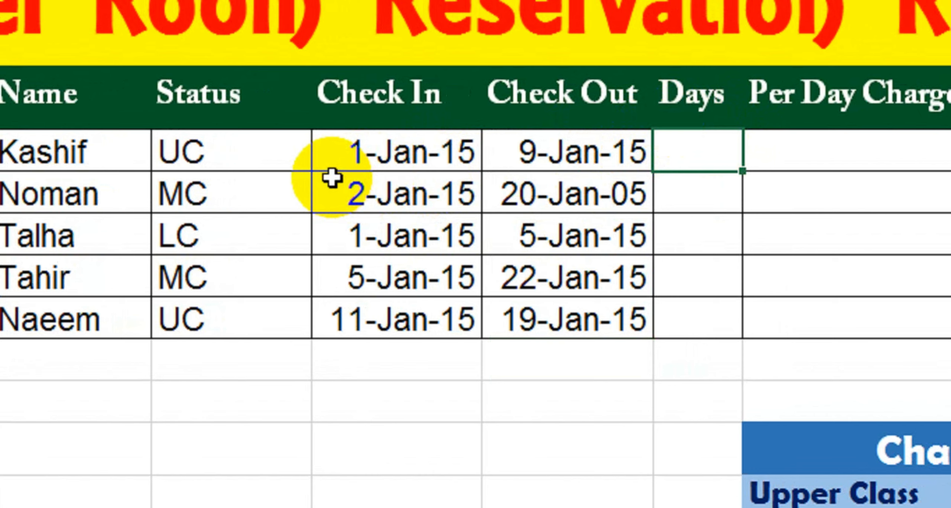
type("=days")
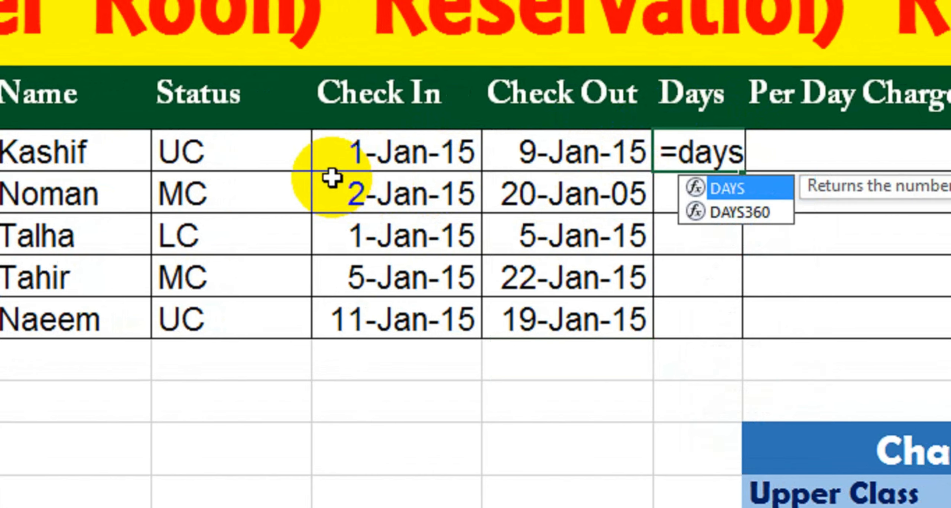
key("Down")
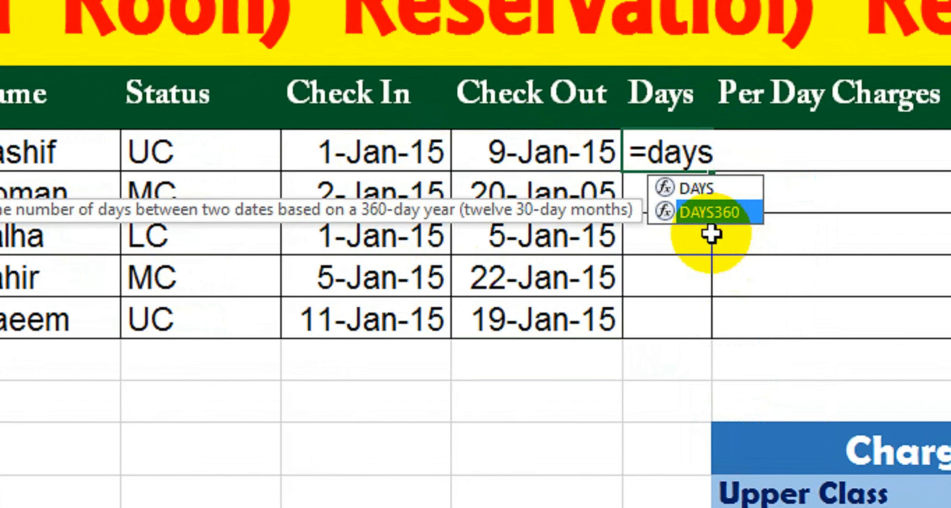
key("Tab")
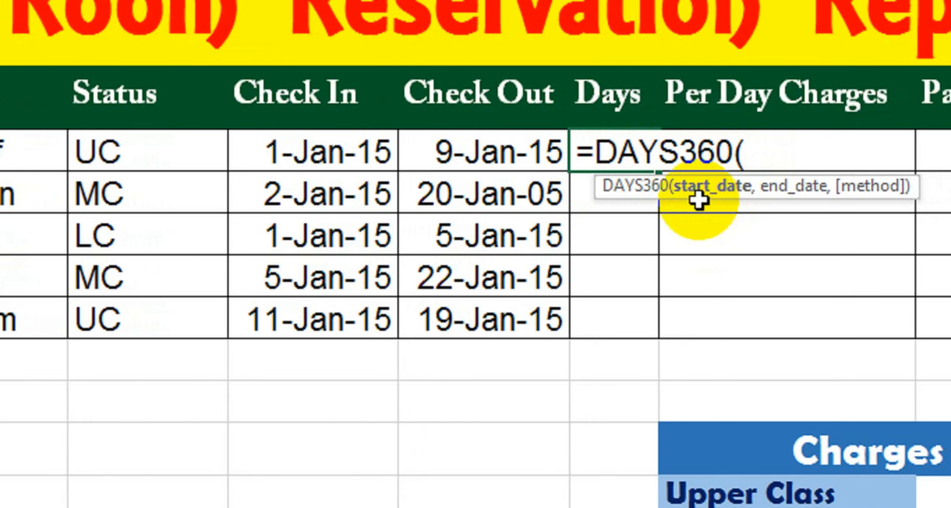
left_click(342, 152)
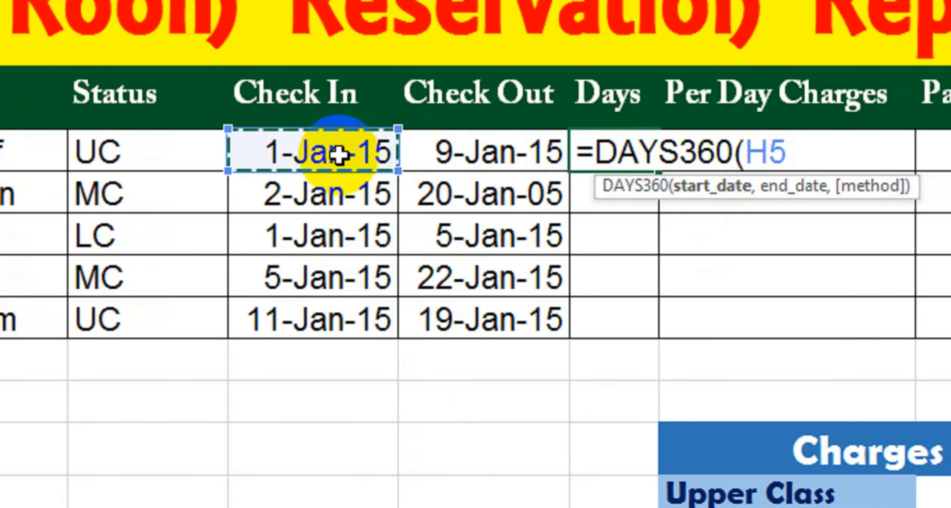
type(",")
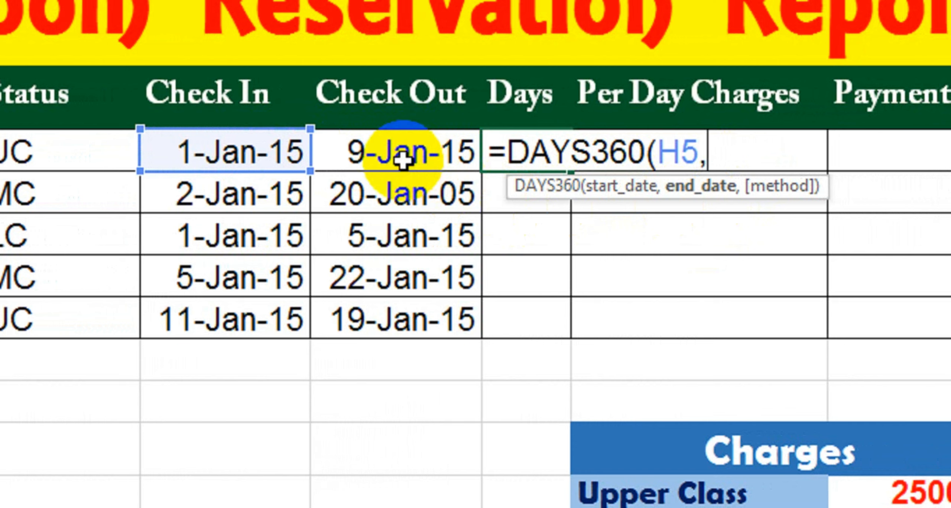
left_click(404, 162)
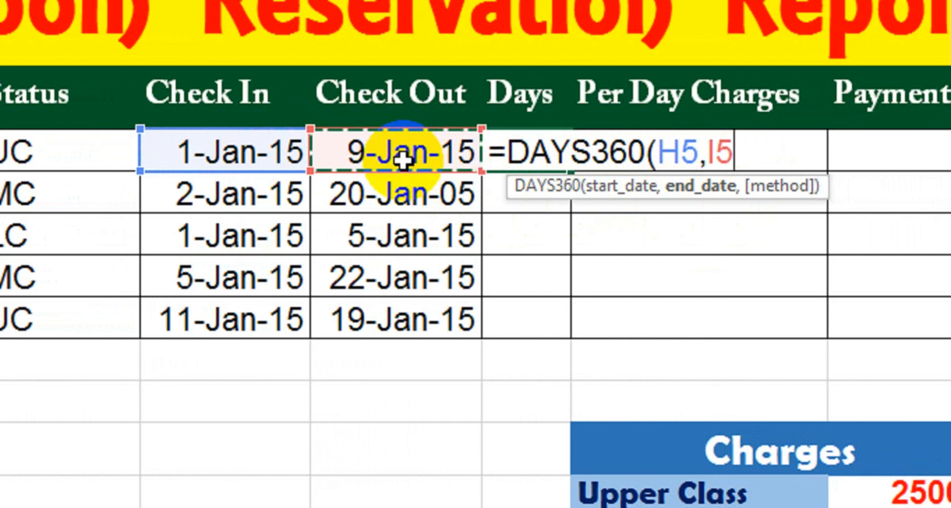
type(")")
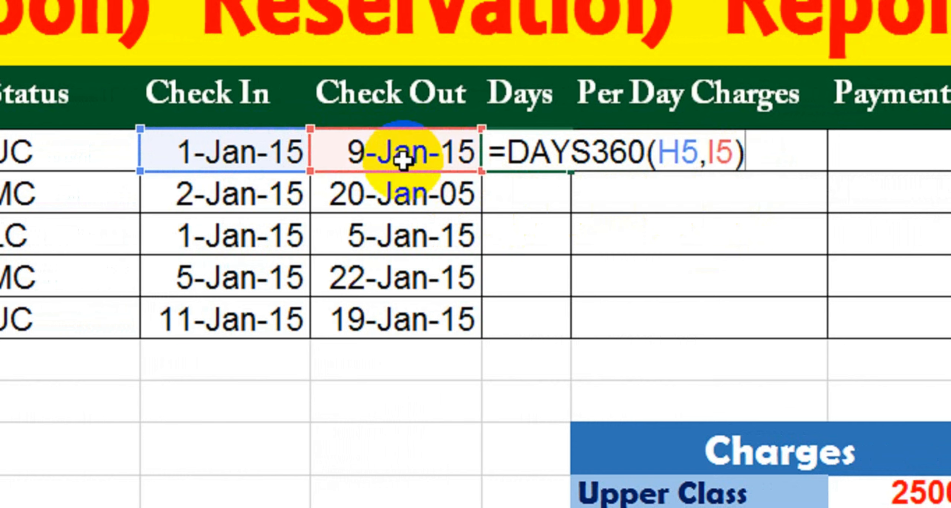
key("Return")
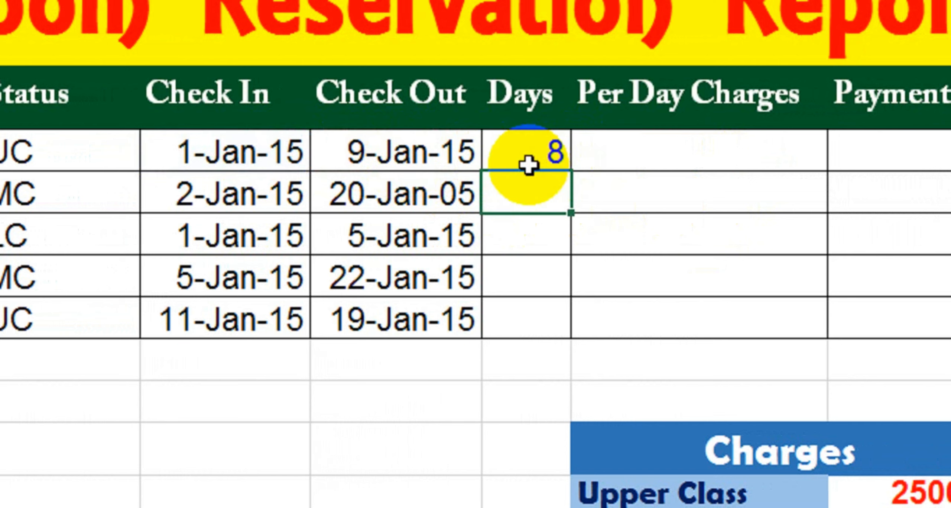
Step: Copy guest number 1's Days formula down to guest number 5 and autofit the width of the Days column
left_click(528, 163)
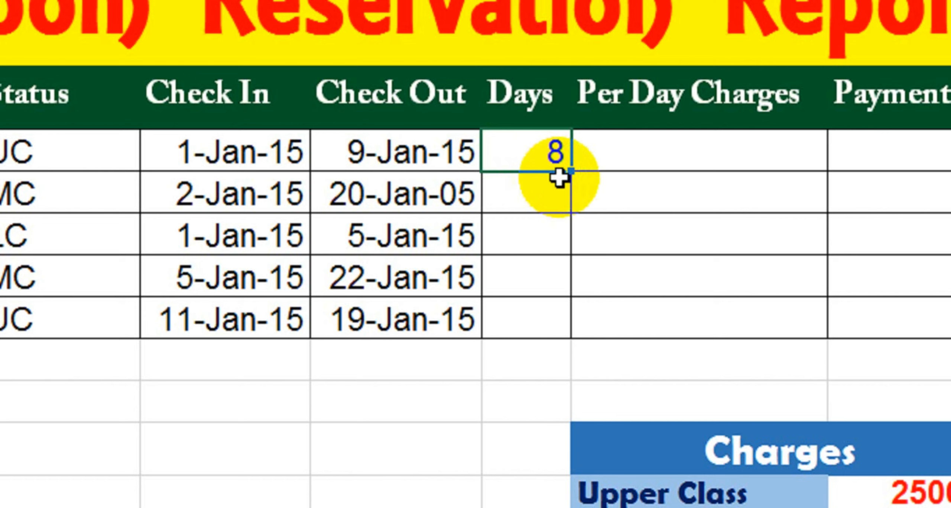
left_click_drag(573, 173, 559, 336)
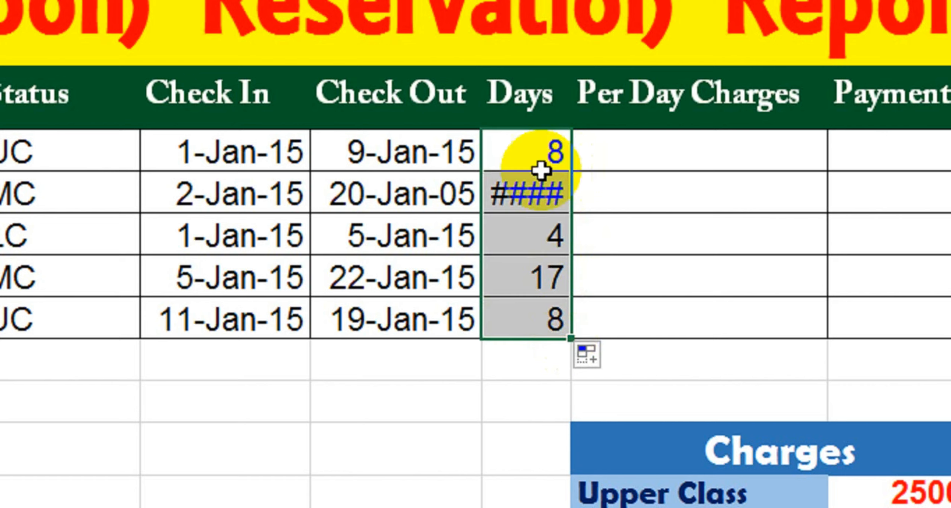
left_click(558, 175)
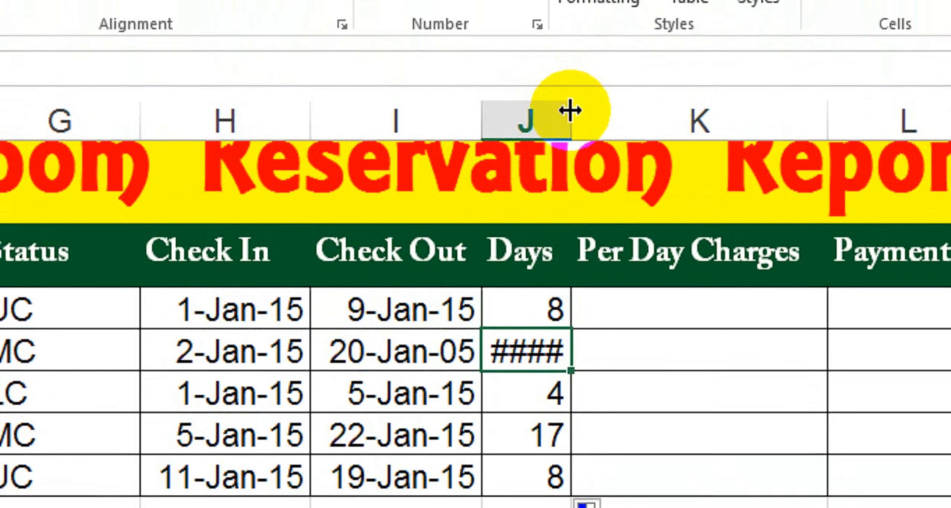
double_click(572, 110)
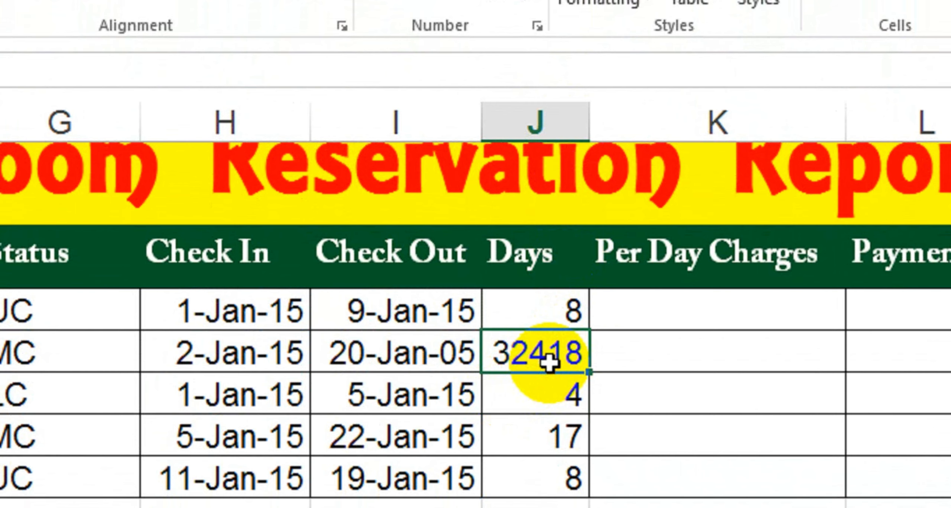
Step: Re-enter guest number 2's Days formula as =DAYS360(H6,I6)
type("=days")
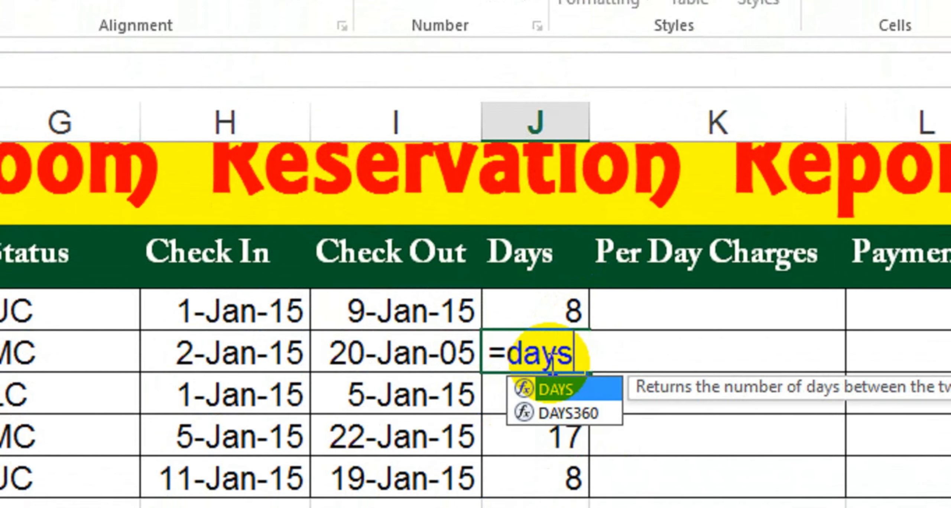
key("Down")
key("Tab")
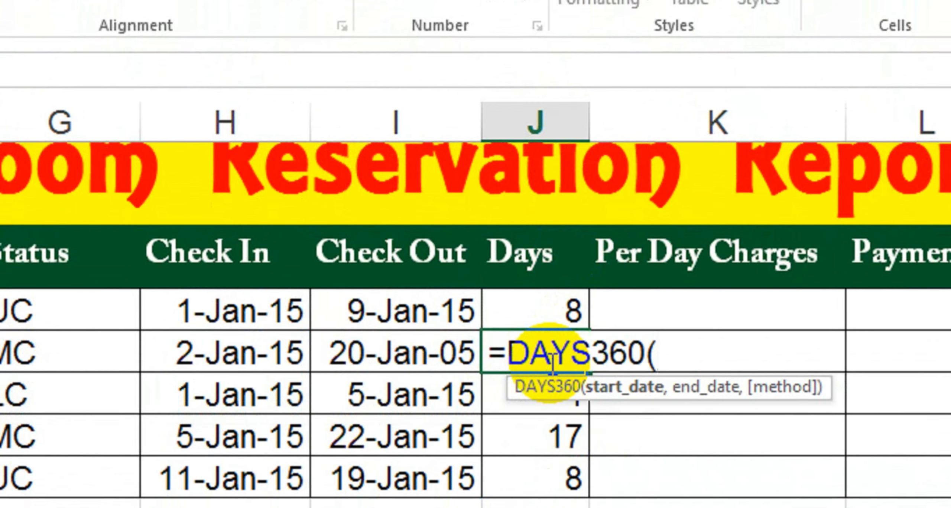
left_click(280, 353)
type(",")
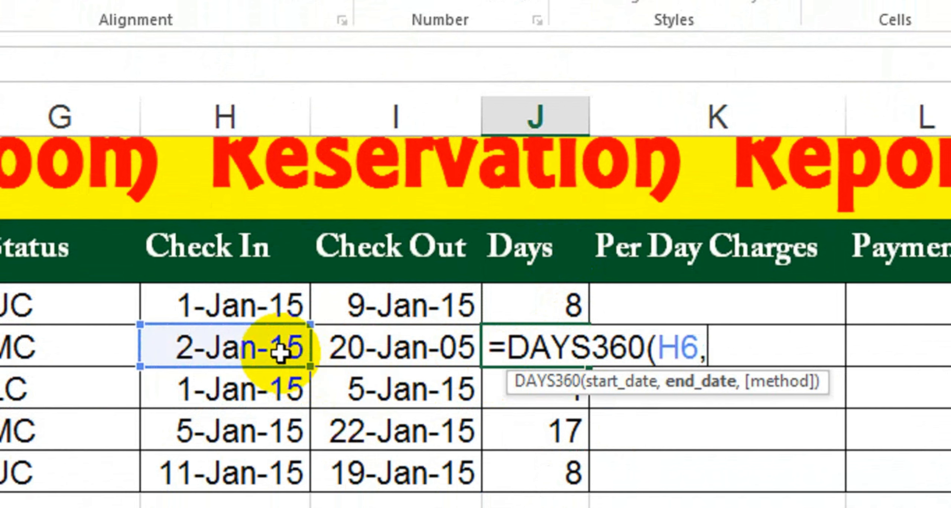
left_click(430, 345)
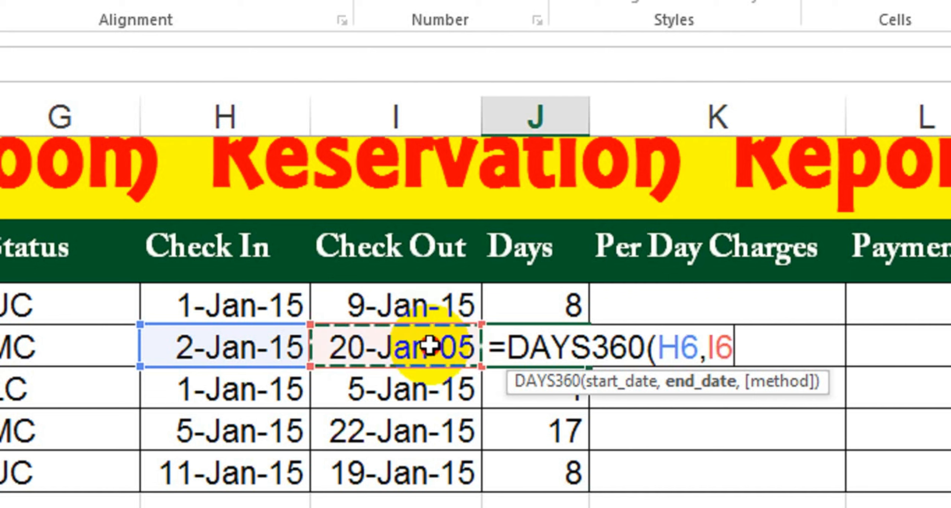
key("Return")
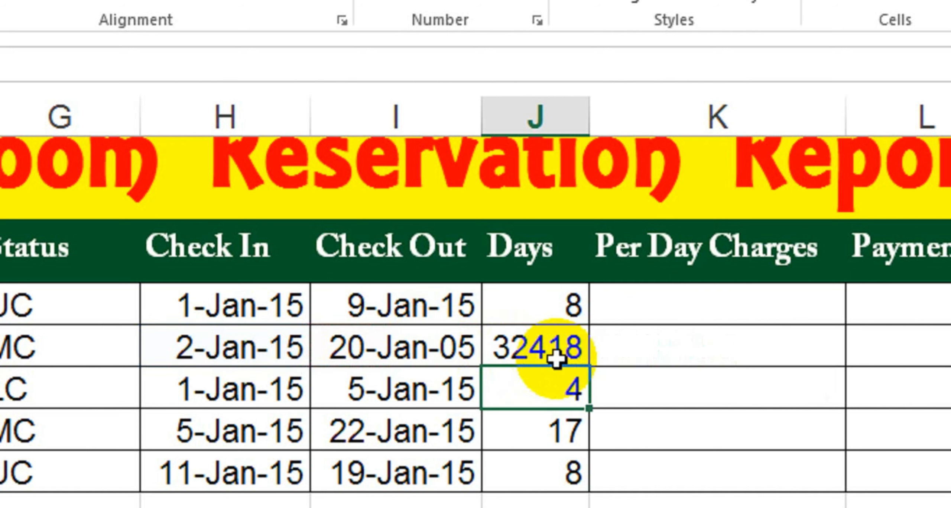
Step: Correct the year of guest number 2's Check Out date to 2015
left_click(559, 359)
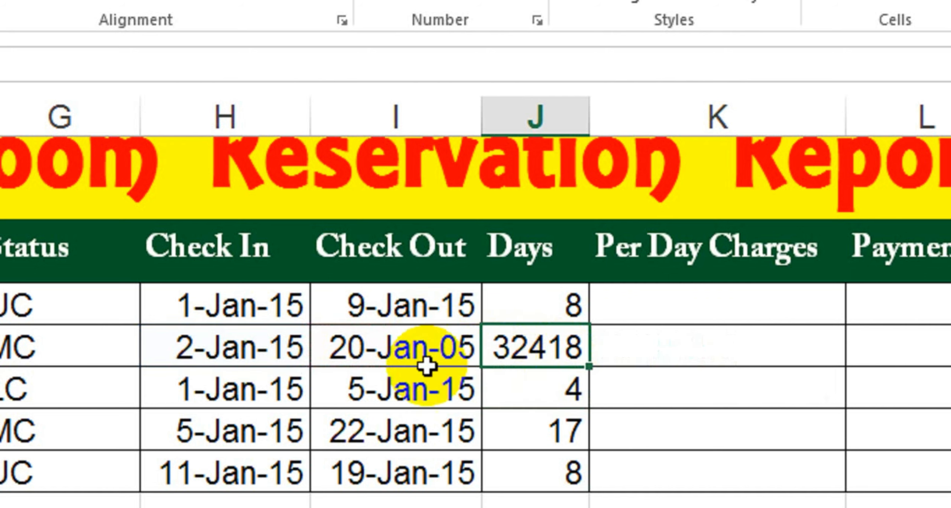
double_click(454, 351)
left_click(457, 347)
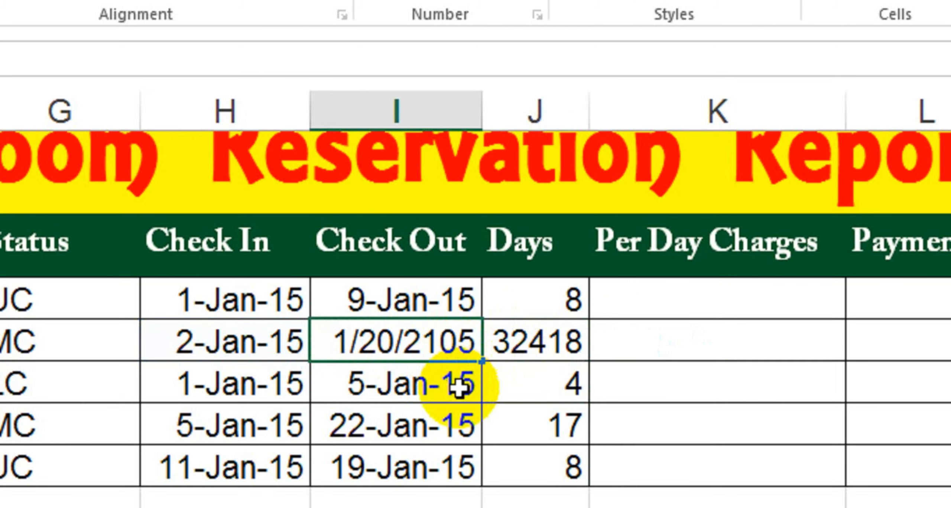
key("BackSpace")
key("BackSpace")
type("01")
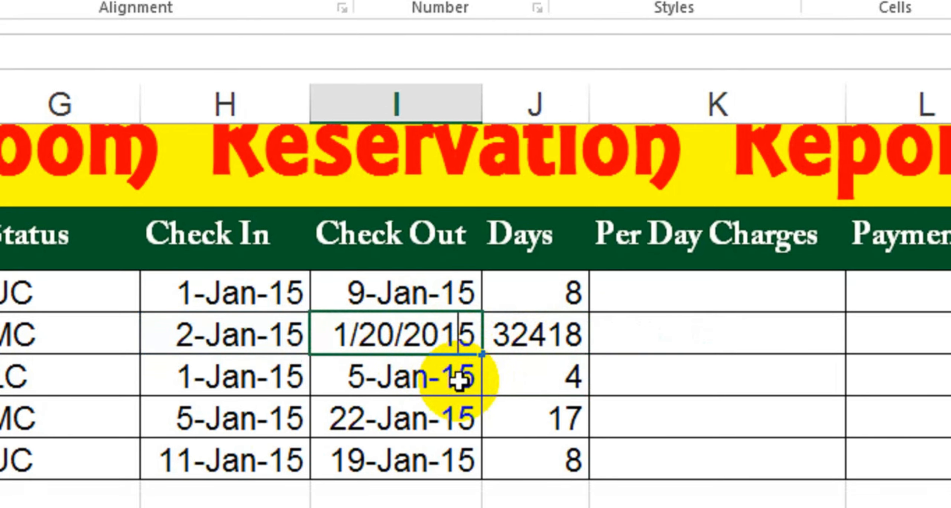
key("Return")
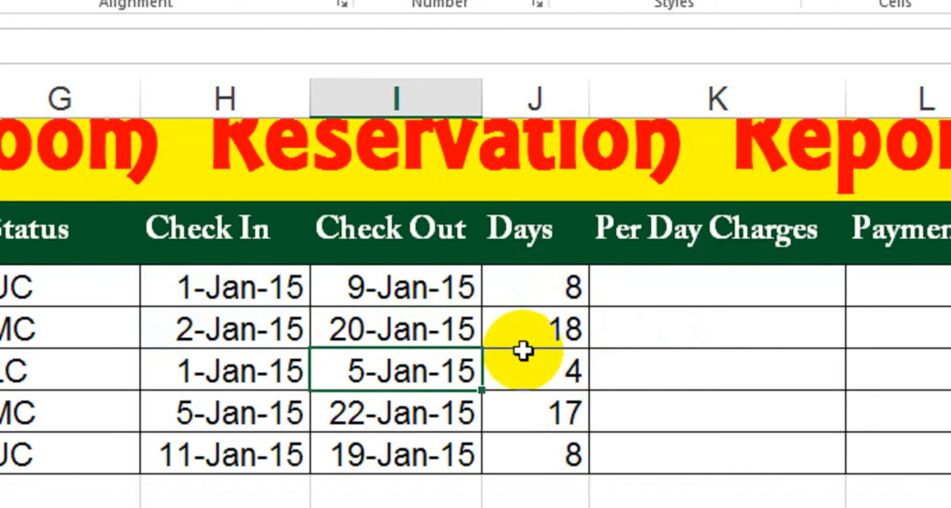
left_click(545, 290)
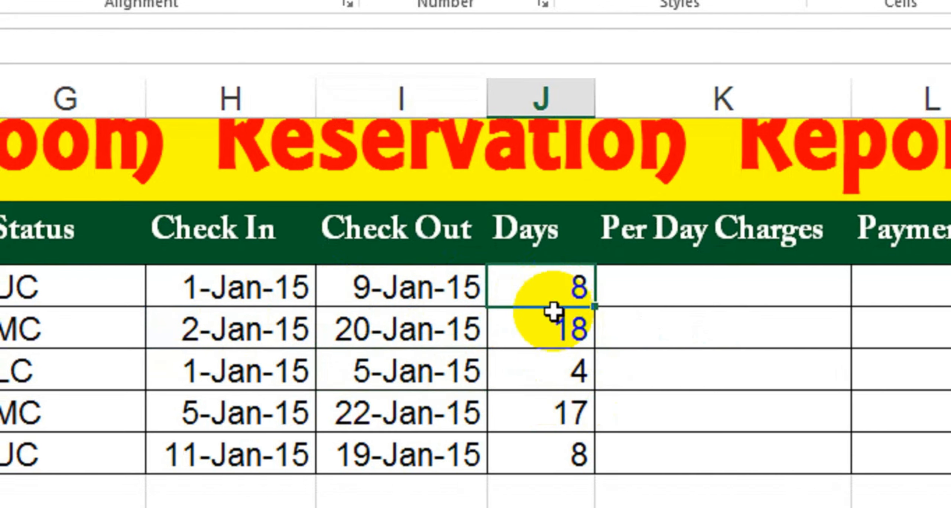
left_click(551, 366)
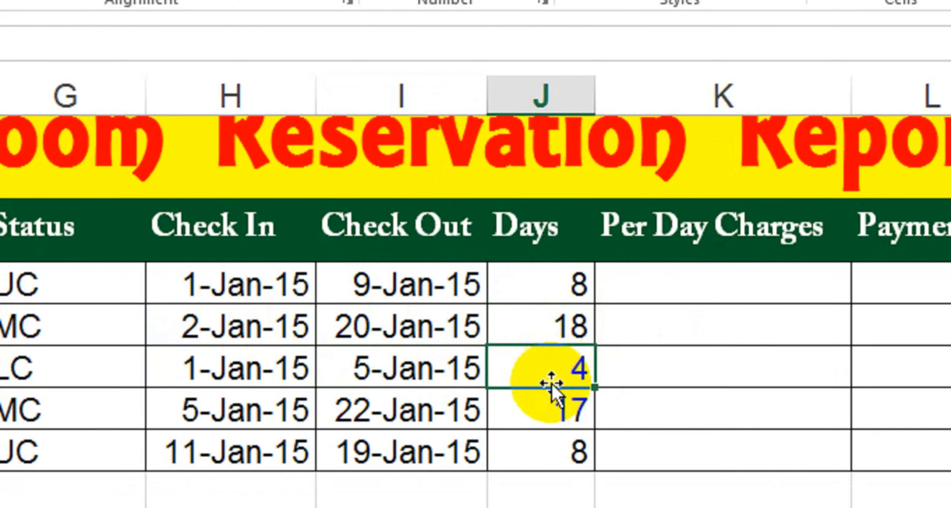
left_click(549, 410)
left_click(548, 449)
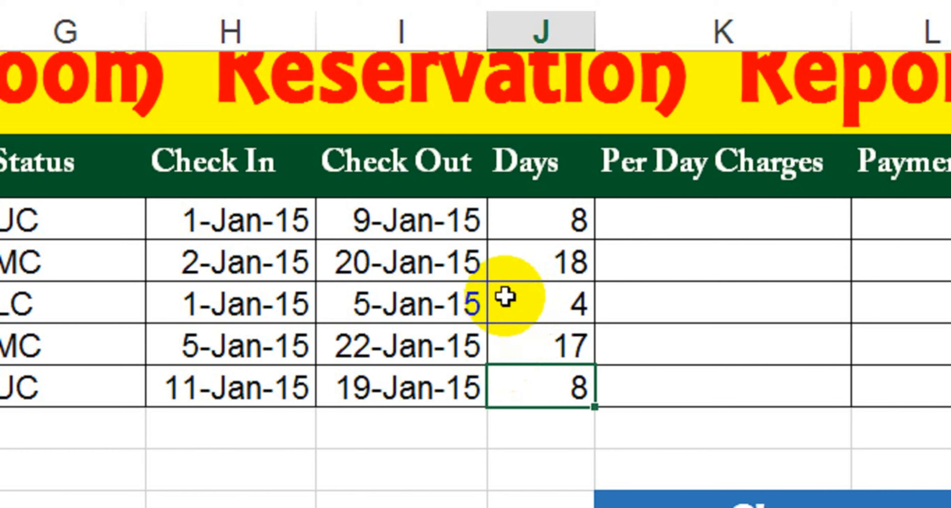
Step: Calculate guest number 1's Per Day Charges from the Upper Class charge with the formula =L13/30
left_click(711, 228)
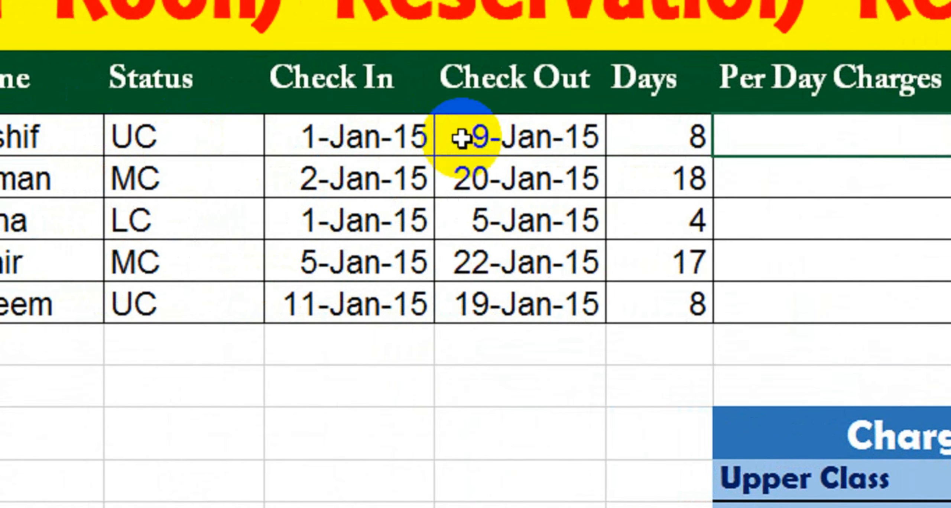
type("=")
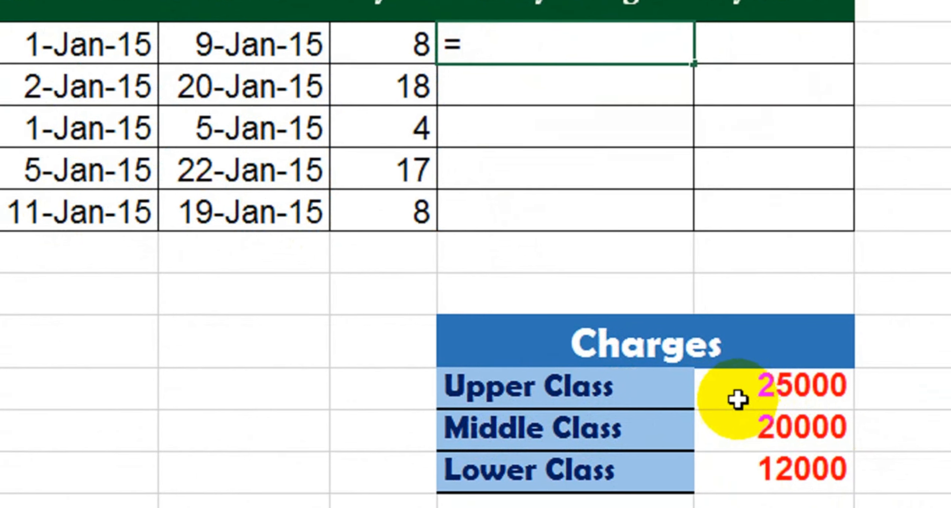
left_click(739, 397)
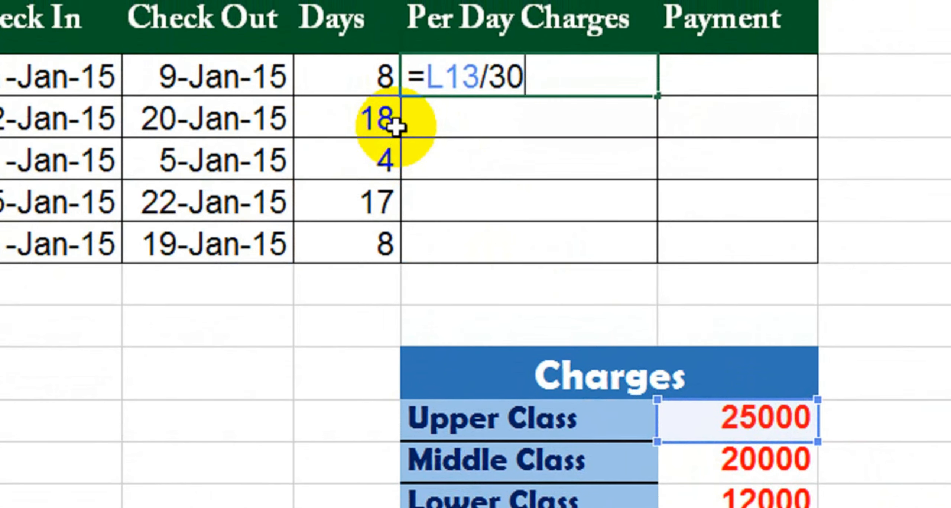
key("Return")
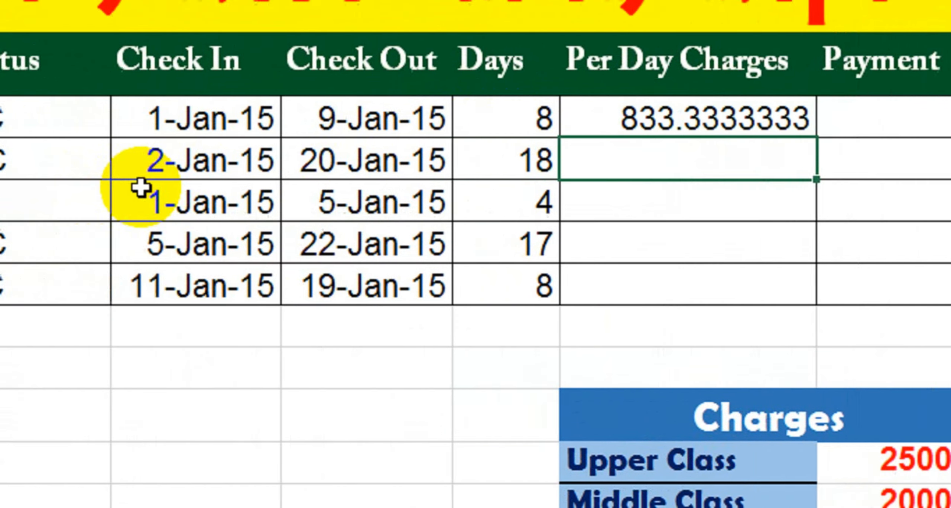
Step: Calculate Per Day Charges for guest number 2 with =L14/30 (Middle Class) and for guest number 3 with =L15/30 (Lower Class)
type("=")
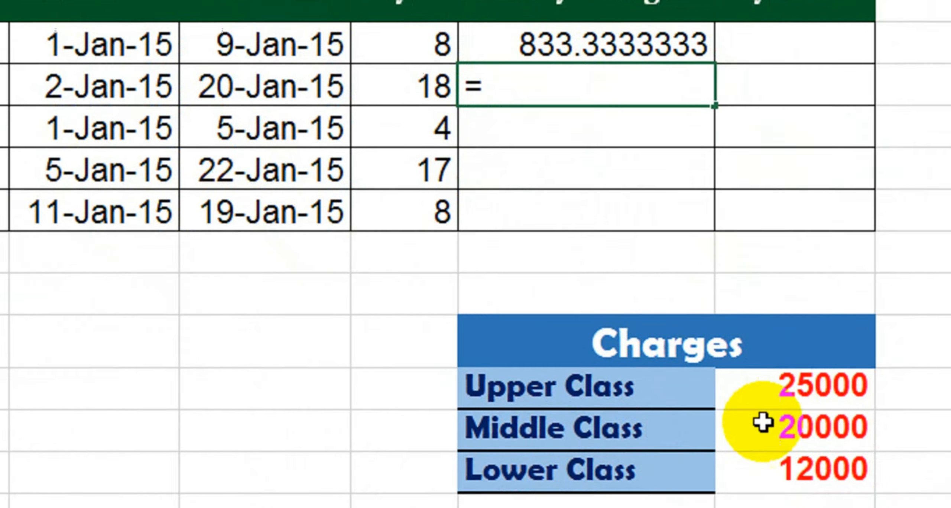
left_click(898, 504)
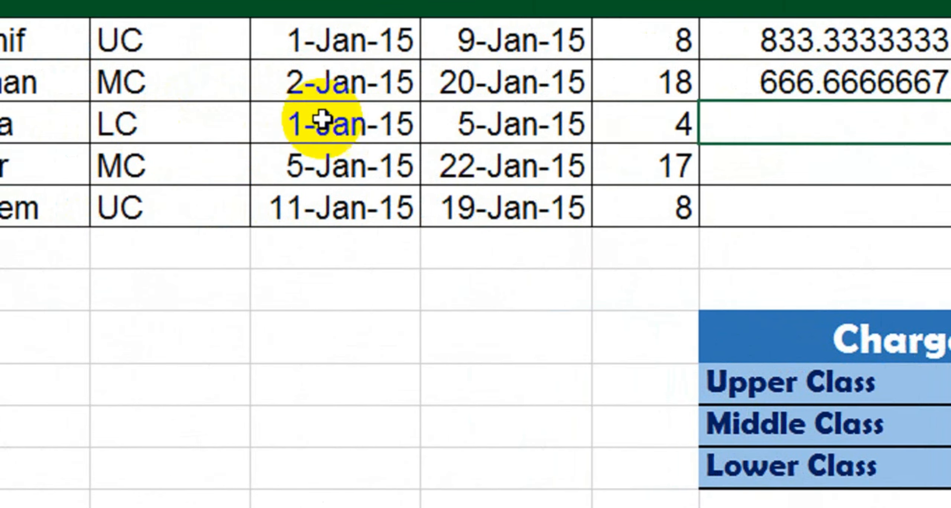
left_click(414, 100)
type("=")
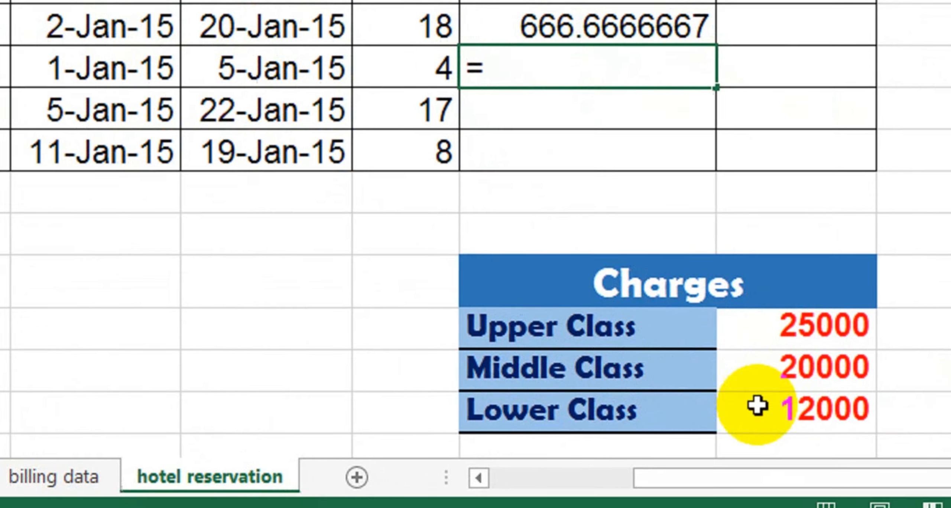
left_click(849, 459)
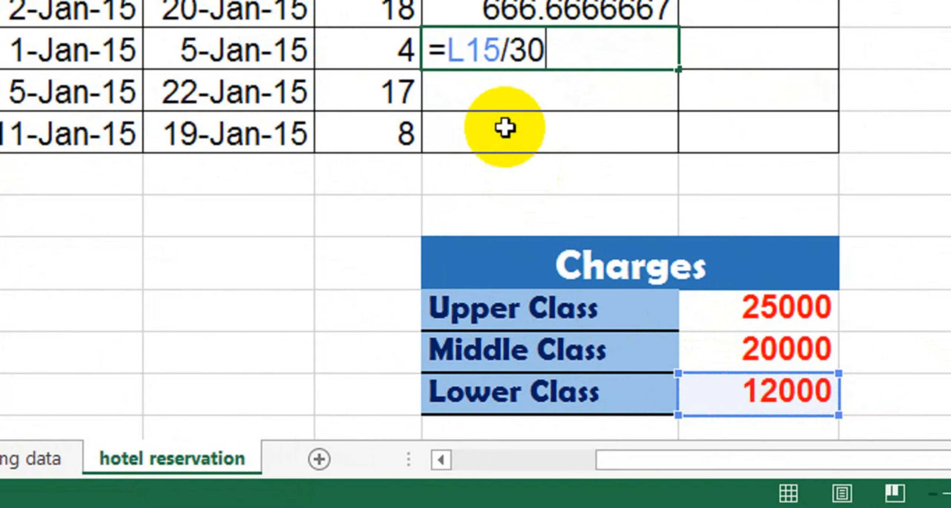
key("Return")
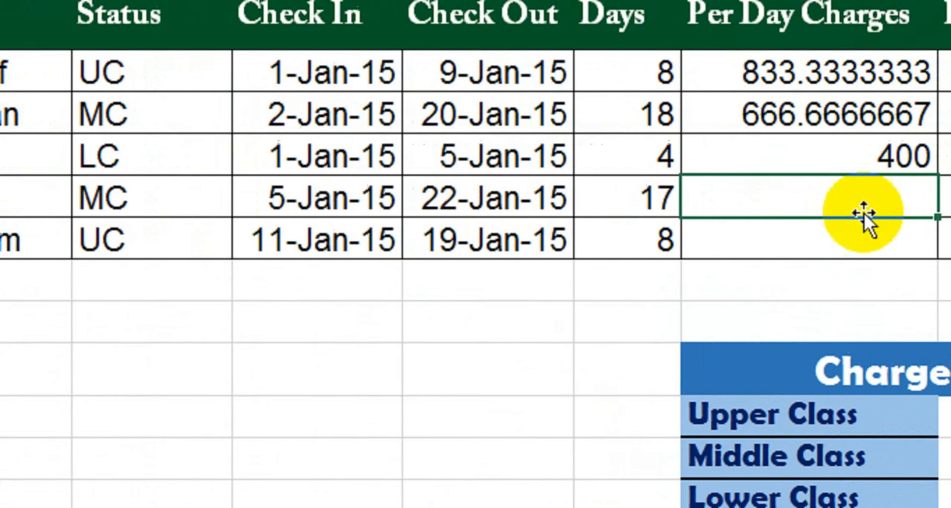
Step: Calculate Per Day Charges for guests number 4 and 5 by dividing the Middle Class charge (L14) and Upper Class charge (L13) by 30
type("=")
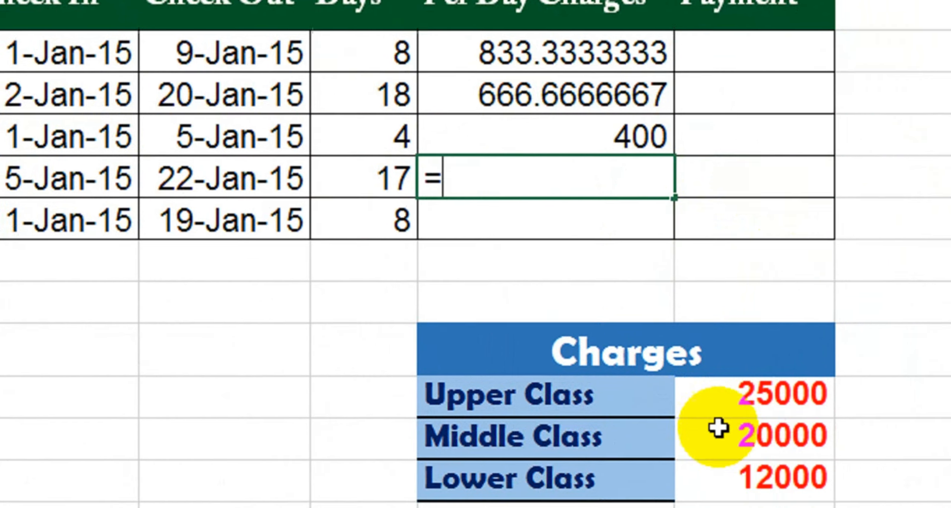
left_click(719, 429)
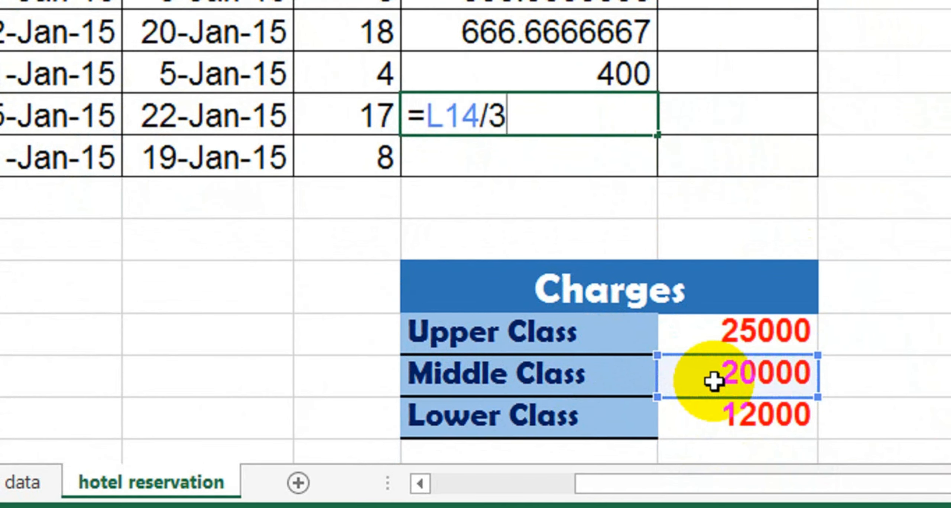
key("Return")
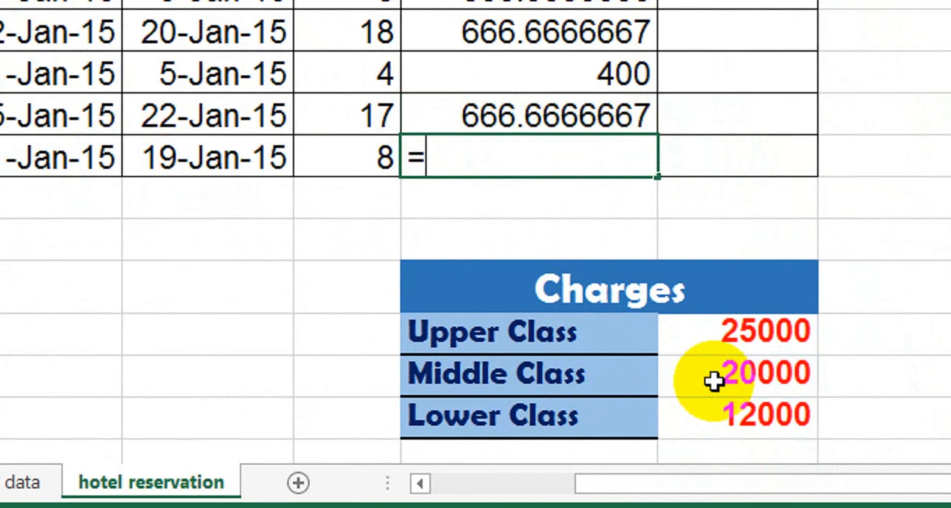
left_click(705, 339)
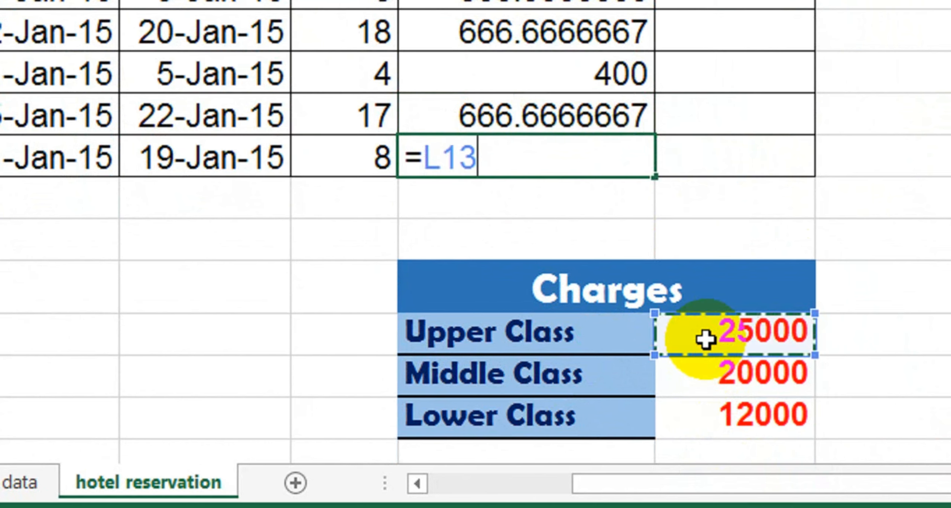
key("Return")
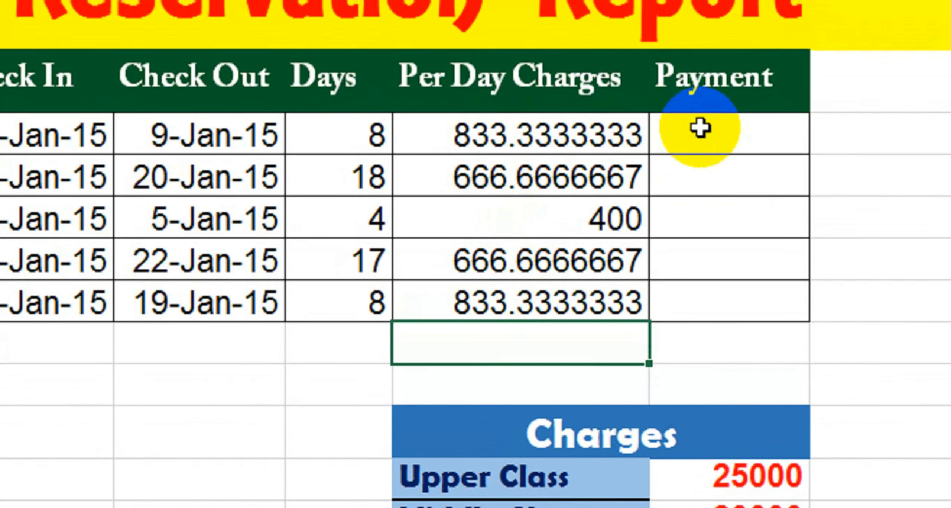
Step: Calculate guest number 1's Payment with =PRODUCT(J5*K5) and copy the formula down to guest number 5
left_click(700, 99)
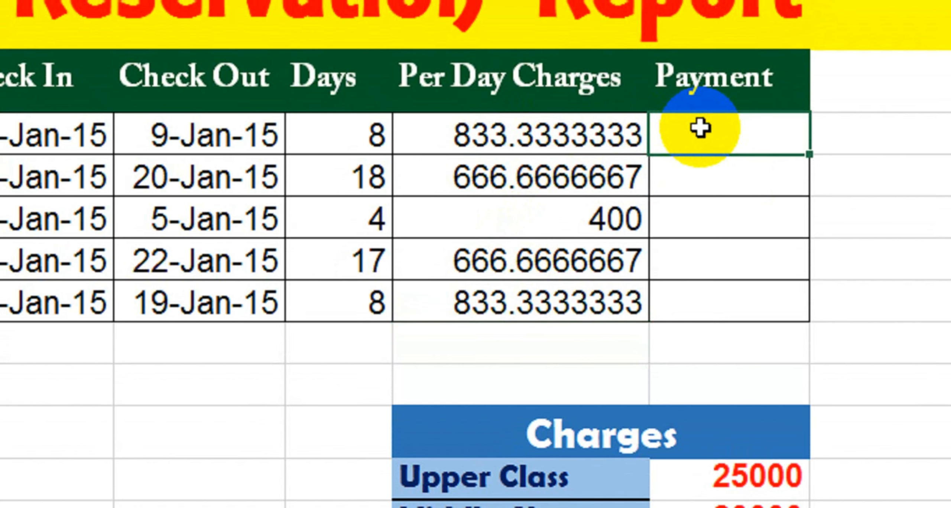
type("=product")
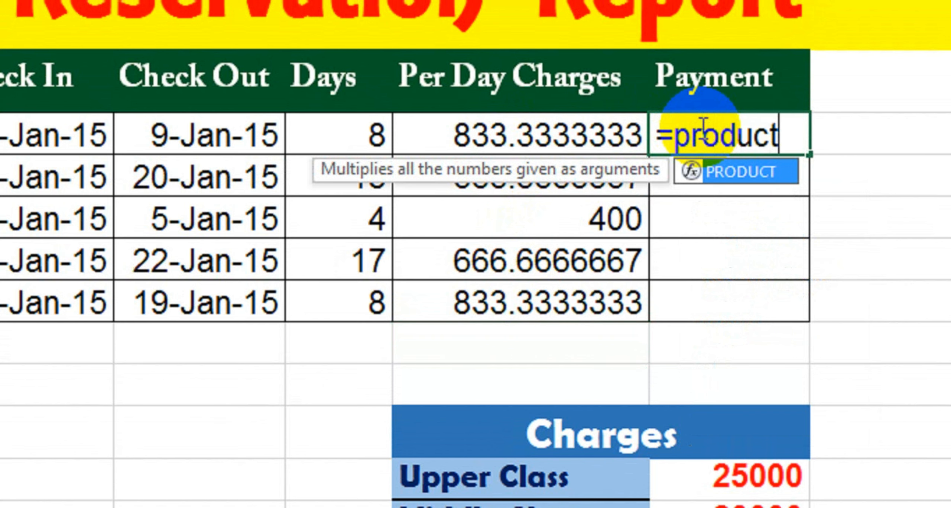
key("Tab")
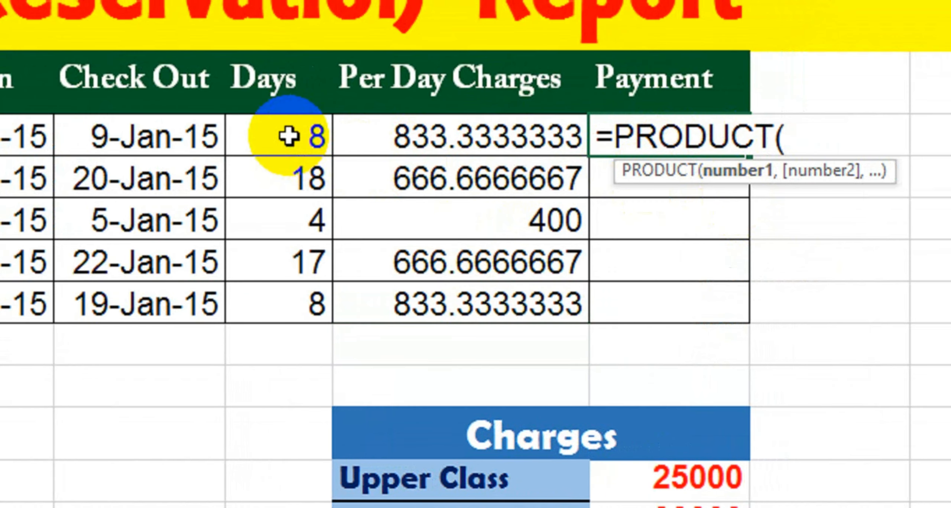
left_click(289, 137)
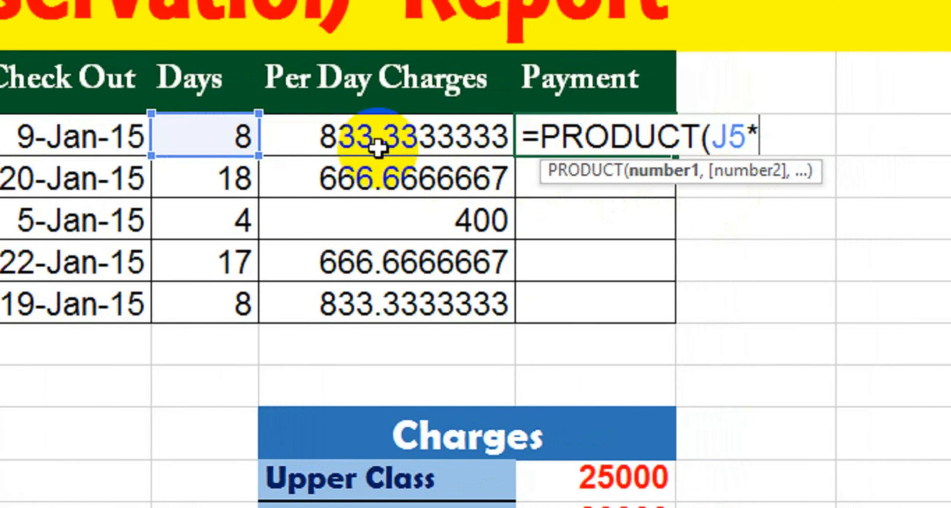
left_click(358, 140)
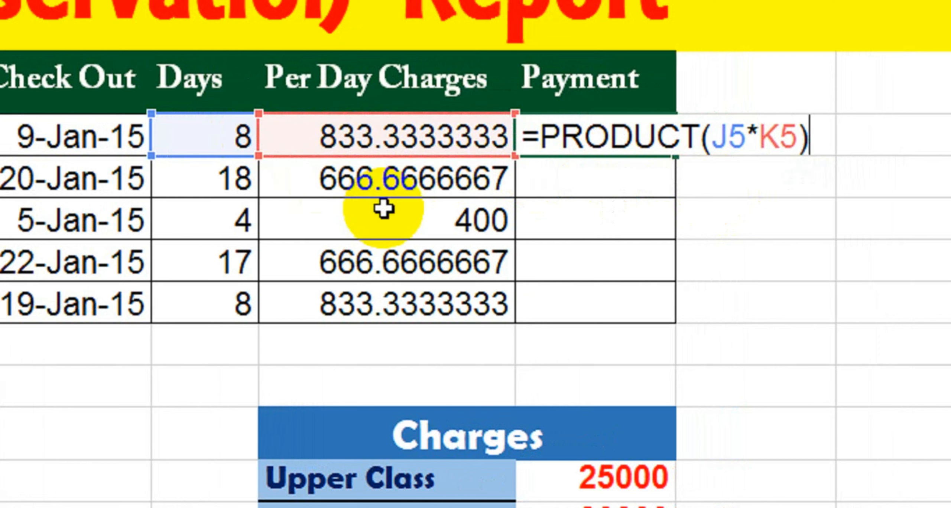
key("Return")
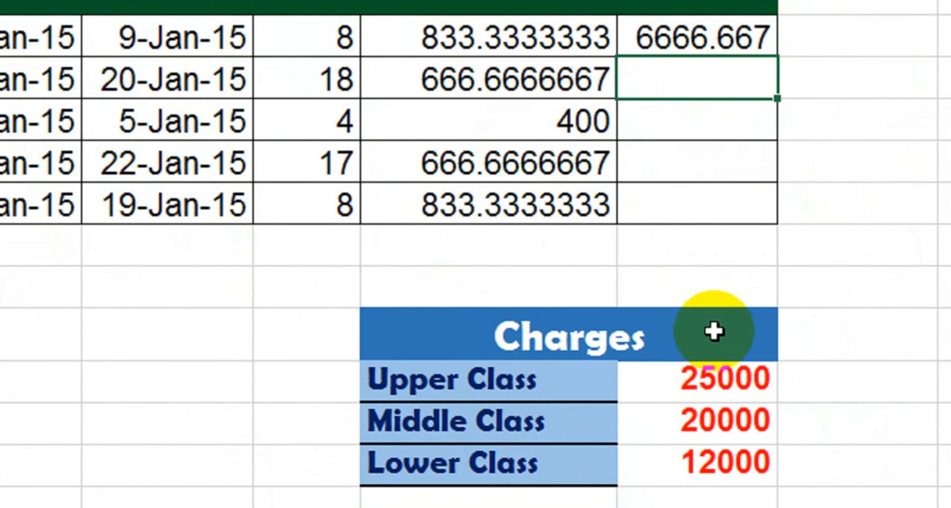
left_click(747, 39)
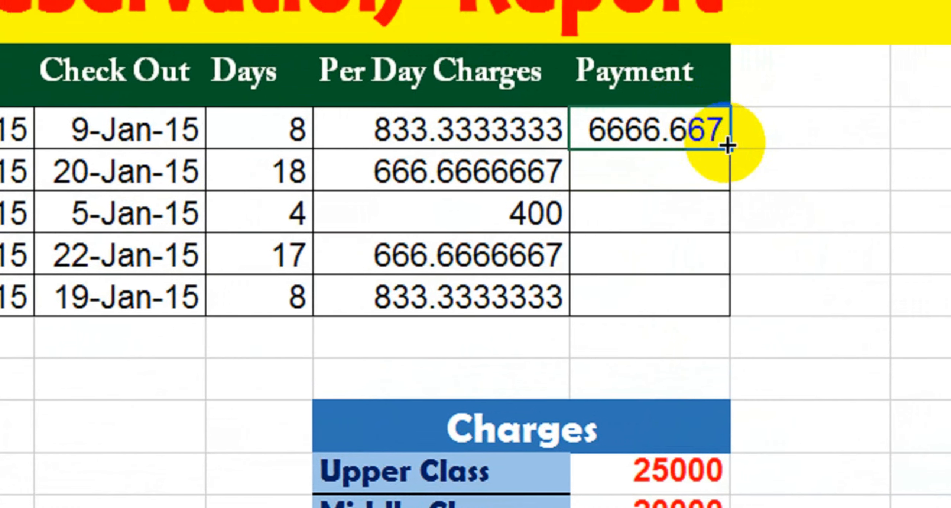
left_click_drag(715, 150, 722, 329)
Step: Review the copied Payment cells of guests number 2 to 5
left_click(578, 188)
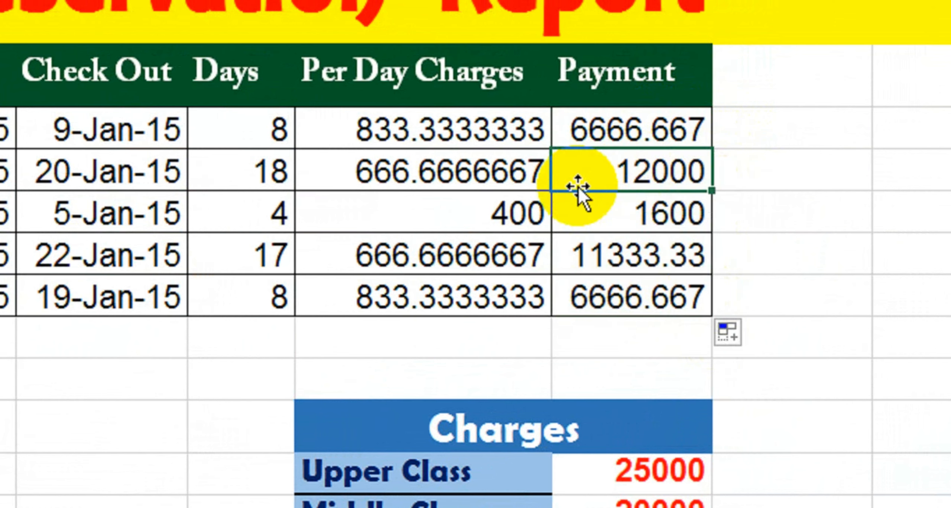
left_click(574, 222)
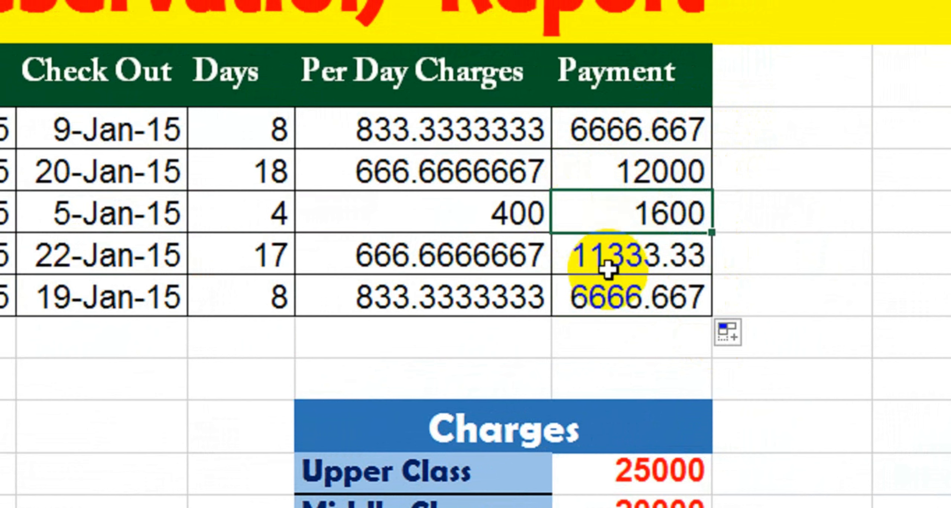
left_click(594, 253)
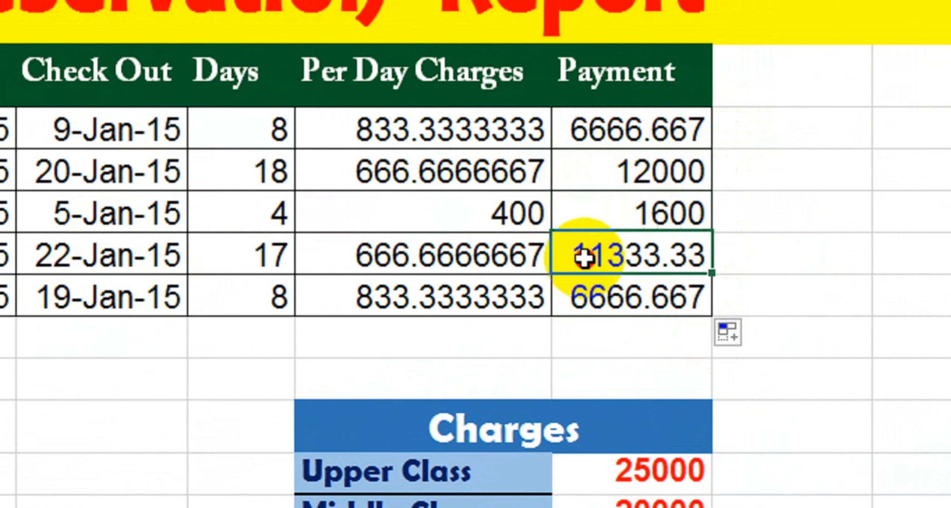
left_click(613, 214)
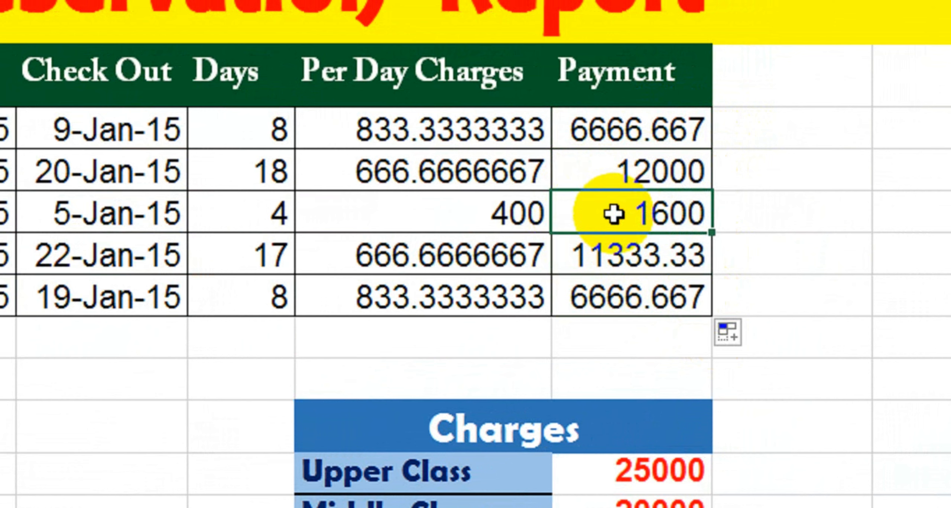
left_click(631, 183)
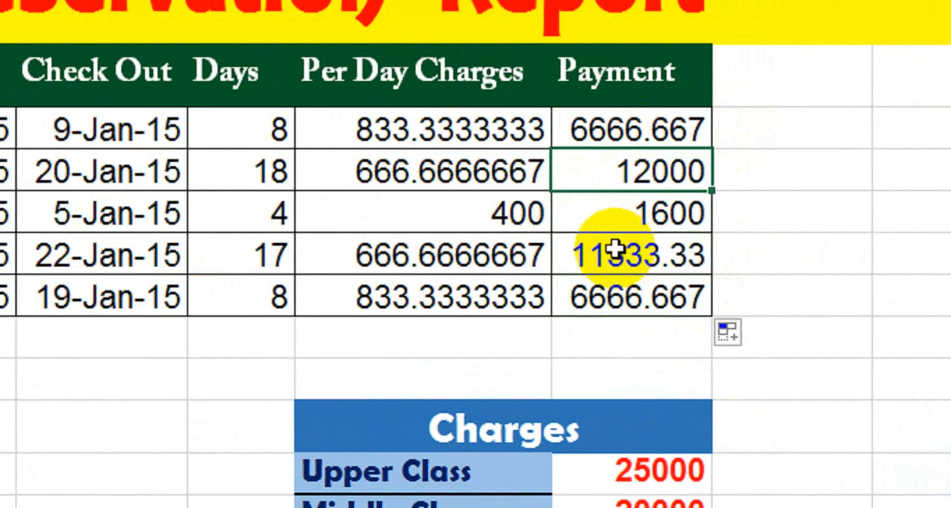
left_click(607, 266)
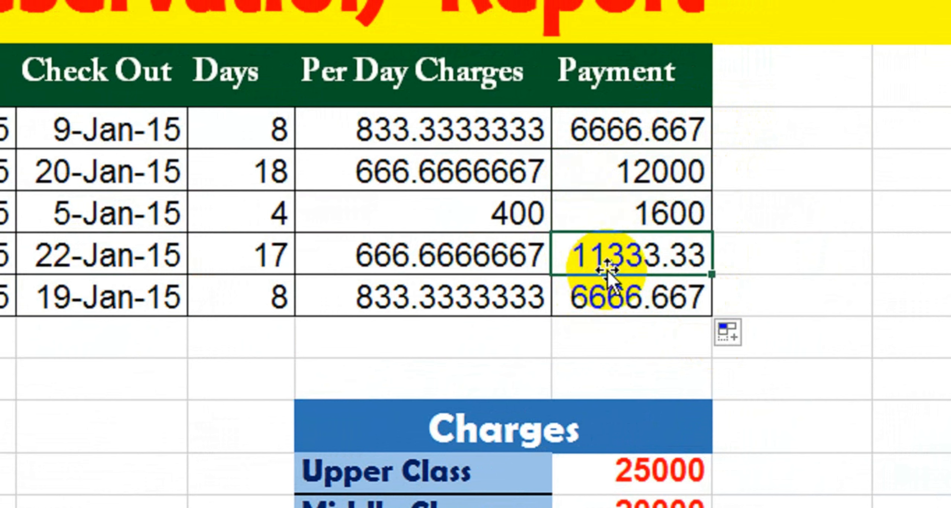
left_click(618, 312)
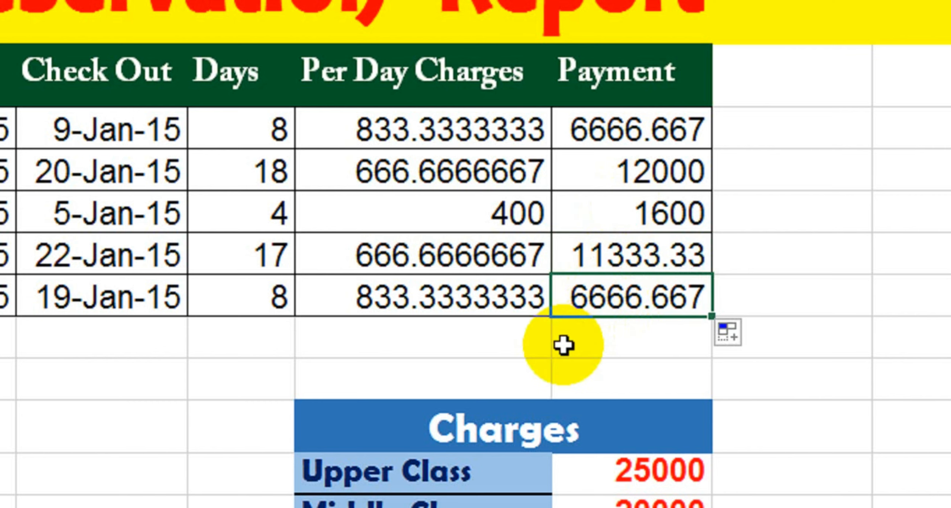
Step: Merge and center the Days and Per Day Charges cells below the last guest and label them "Total Amount"
left_click(273, 346)
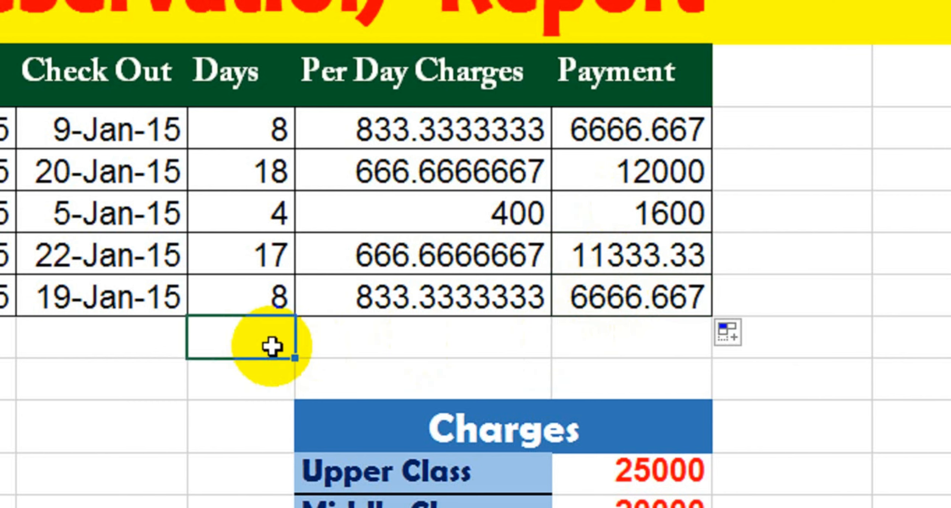
key("shift+Right")
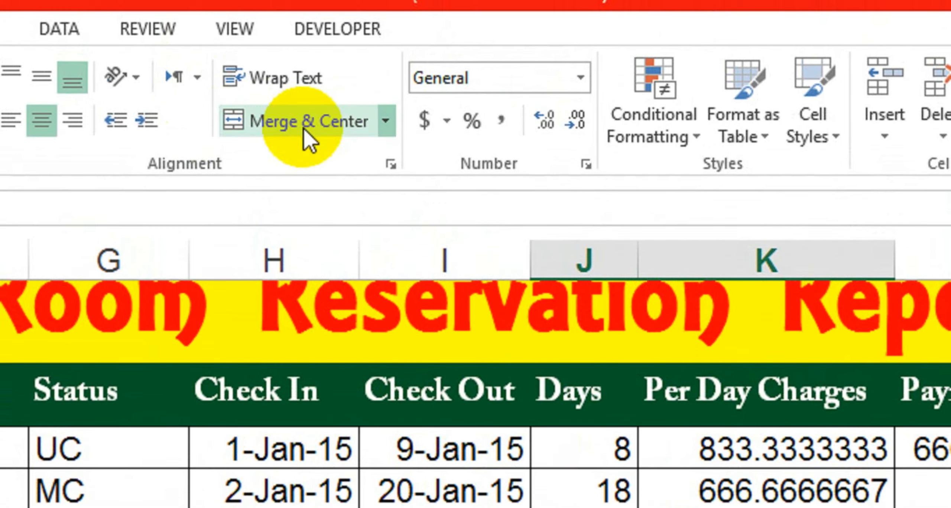
left_click(303, 128)
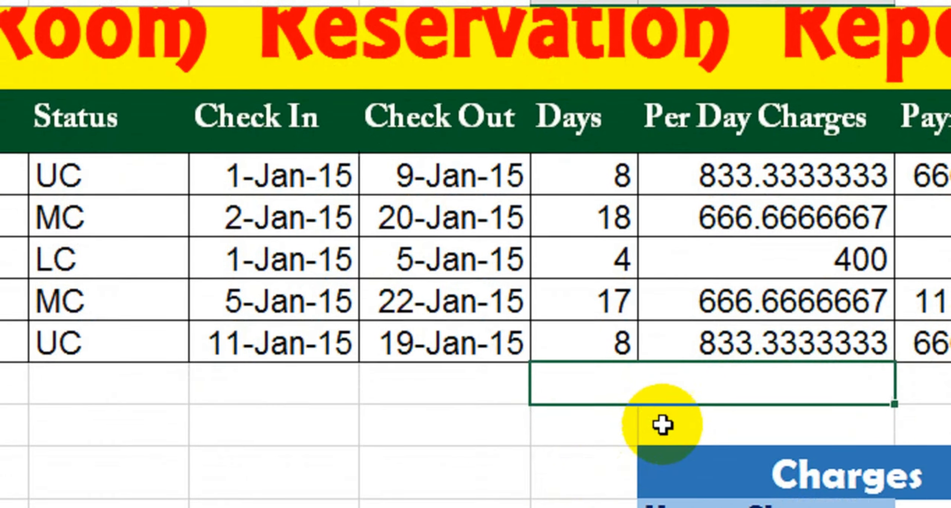
type("Total")
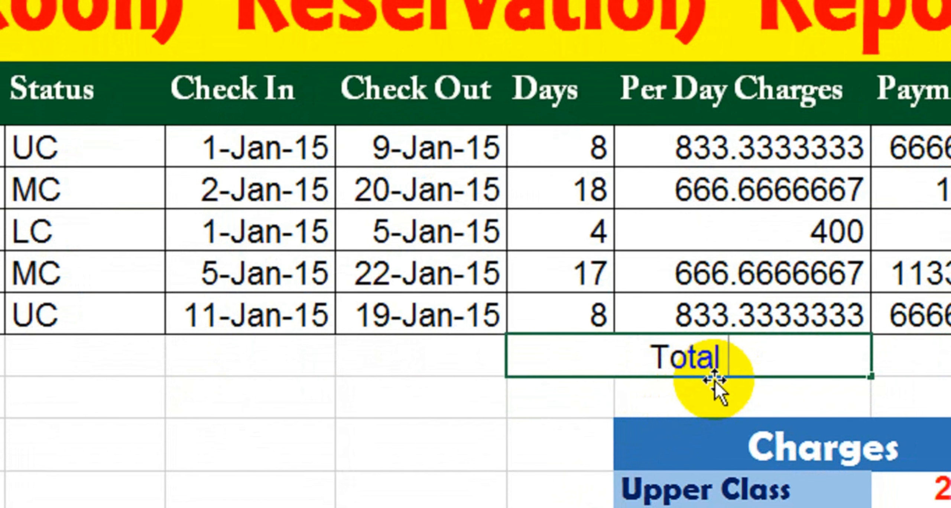
type(" Amount")
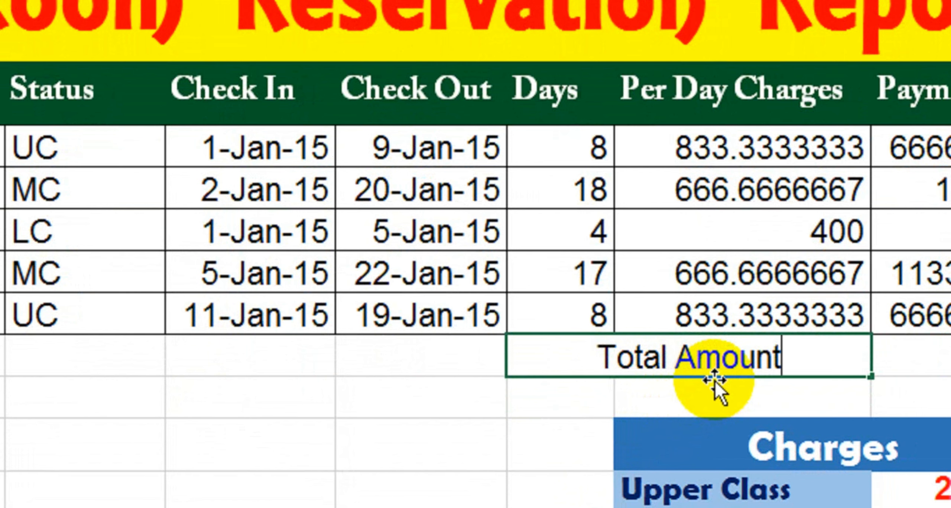
key("Tab")
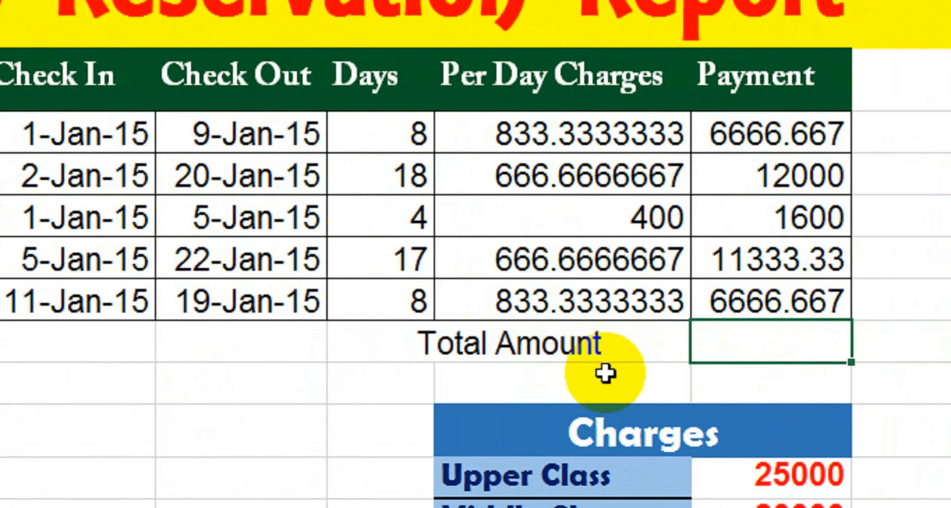
Step: Make the "Total Amount" label bold and total the guests' payments in the cell beside it with =SUM(L5:L9)
left_click(559, 351)
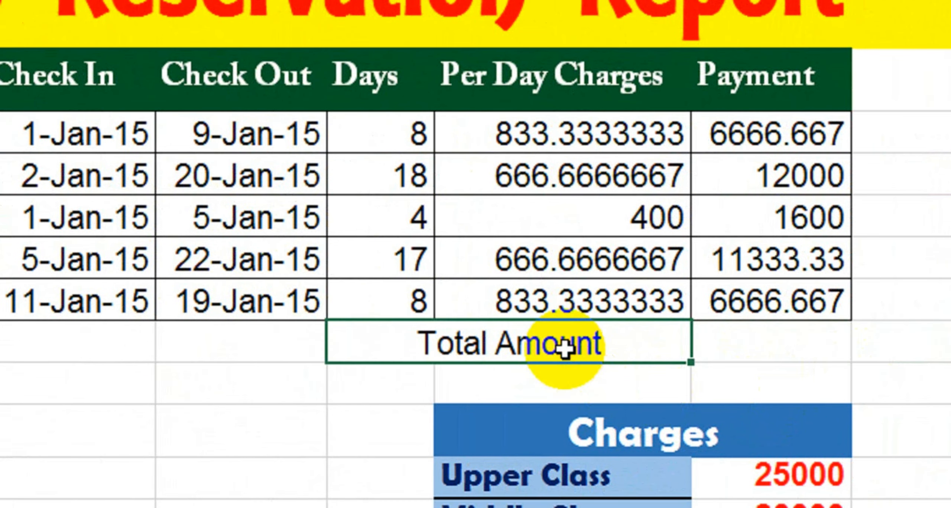
key("ctrl+b")
left_click(748, 344)
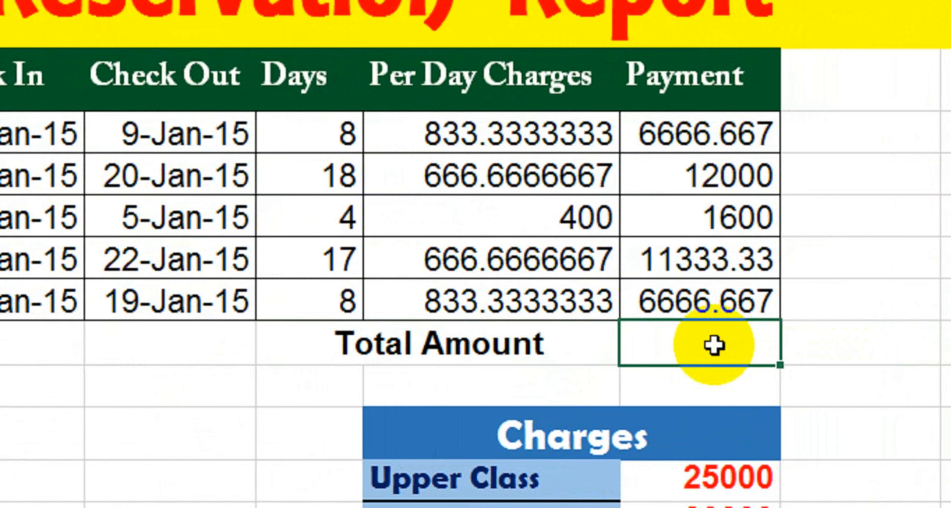
type("=sum*")
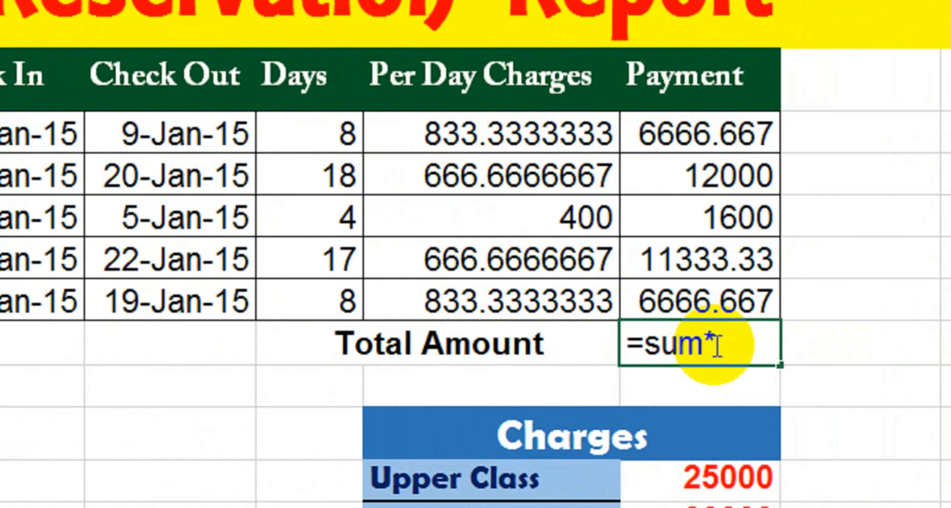
key("BackSpace")
type("(")
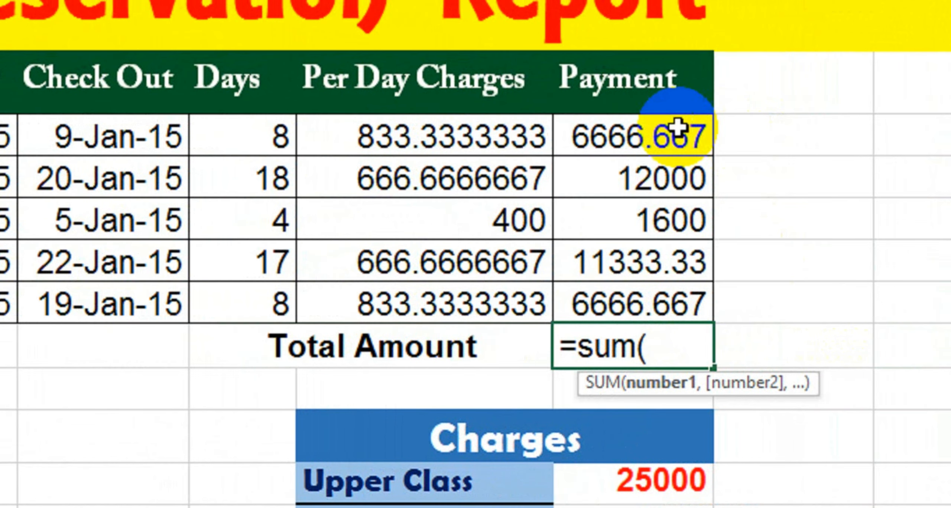
left_click_drag(643, 134, 647, 302)
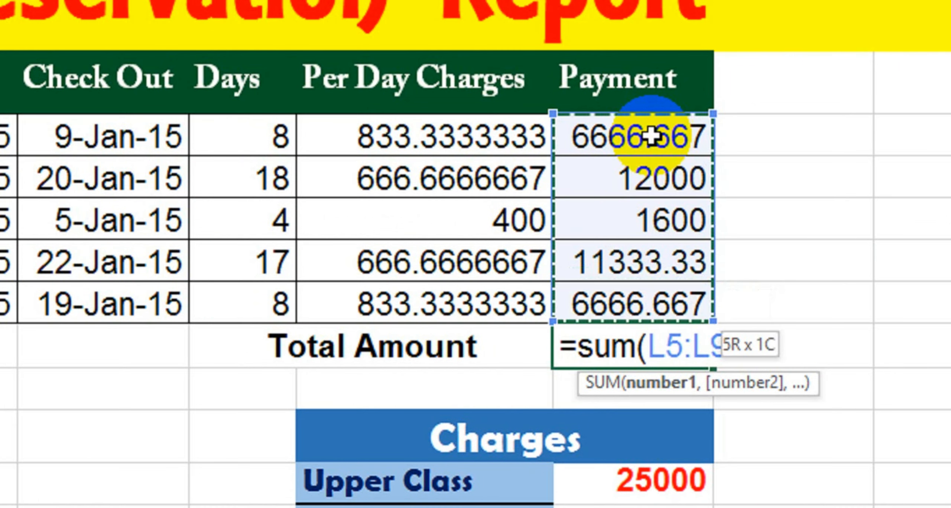
type(")")
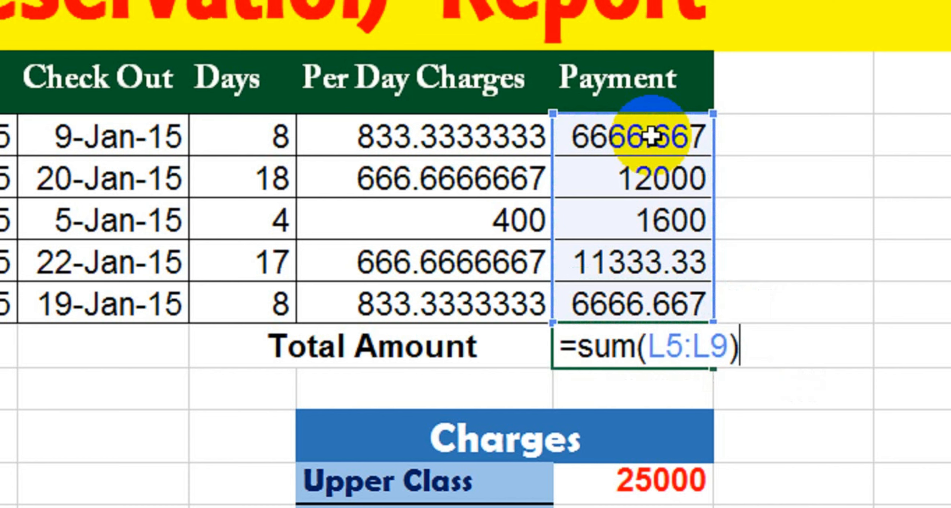
key("Return")
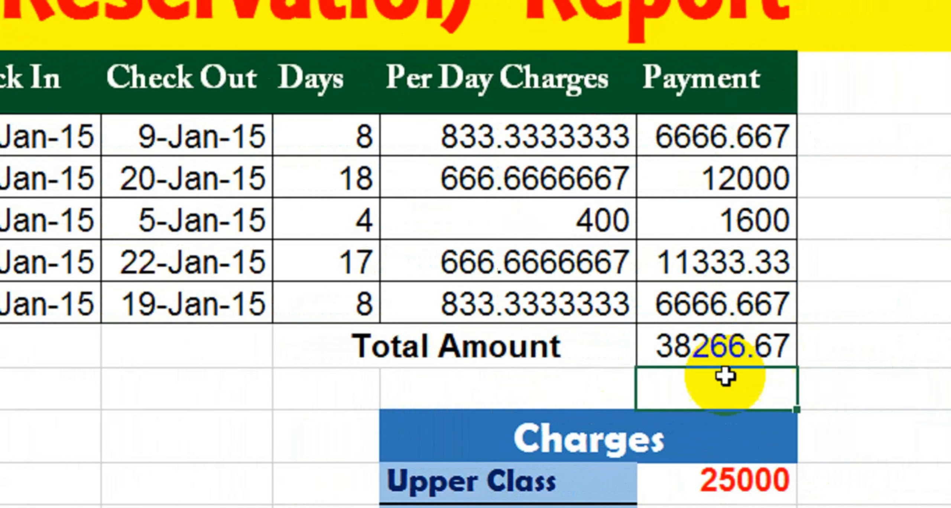
left_click(726, 348)
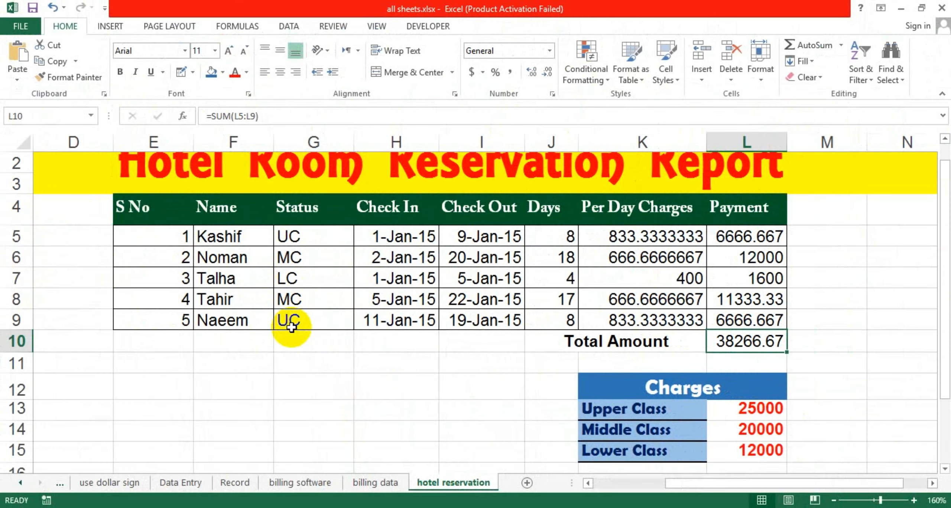
scroll(291, 323, "up", 1)
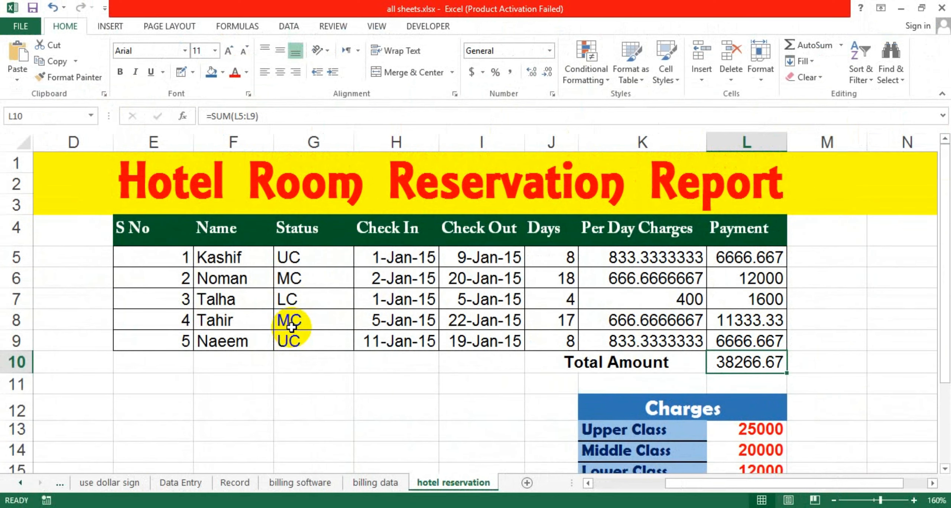